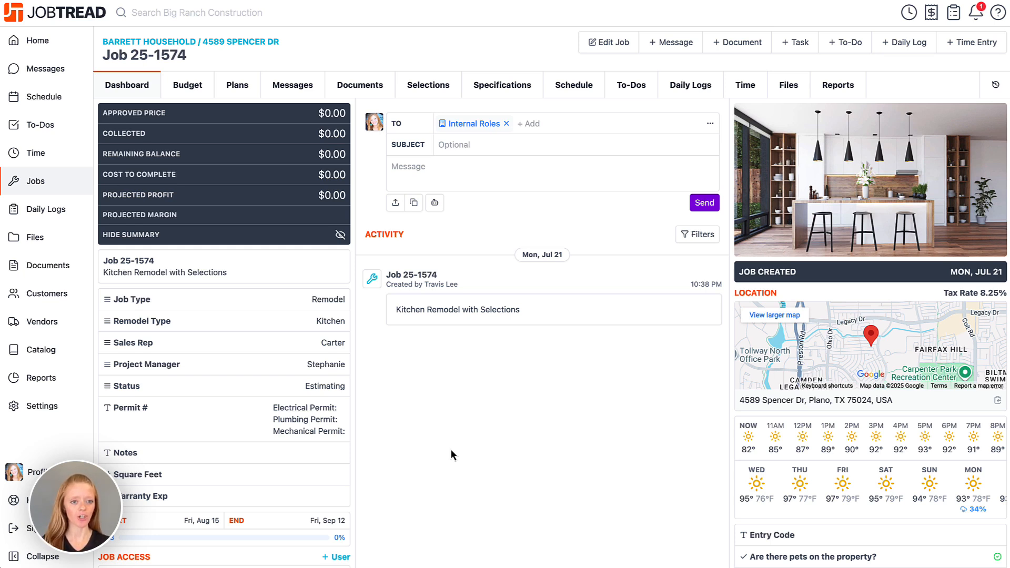
Step: Examine the job's budget with all cost groups expanded, from item descriptions through the estimating and costing columns
click(198, 90)
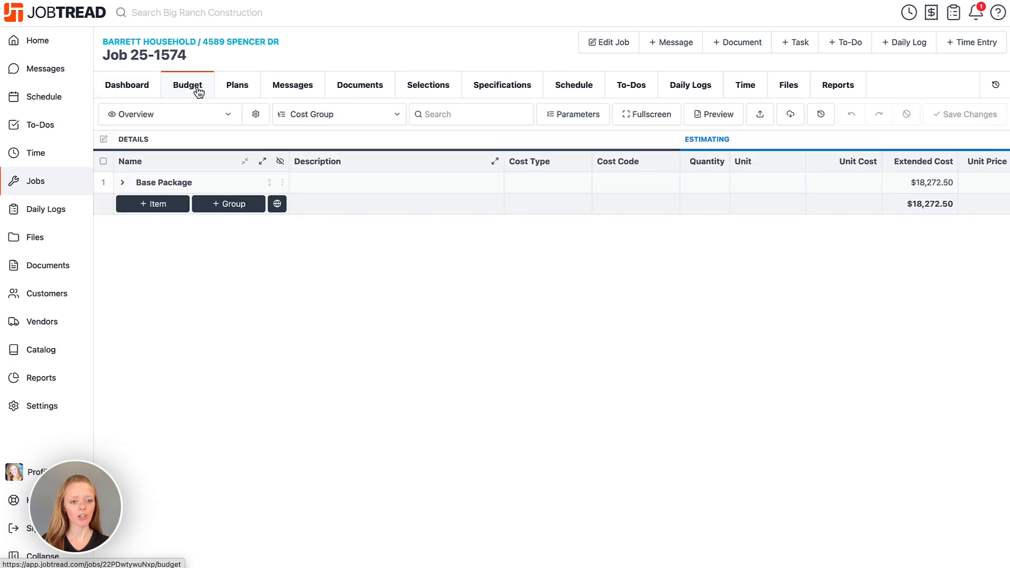
click(262, 162)
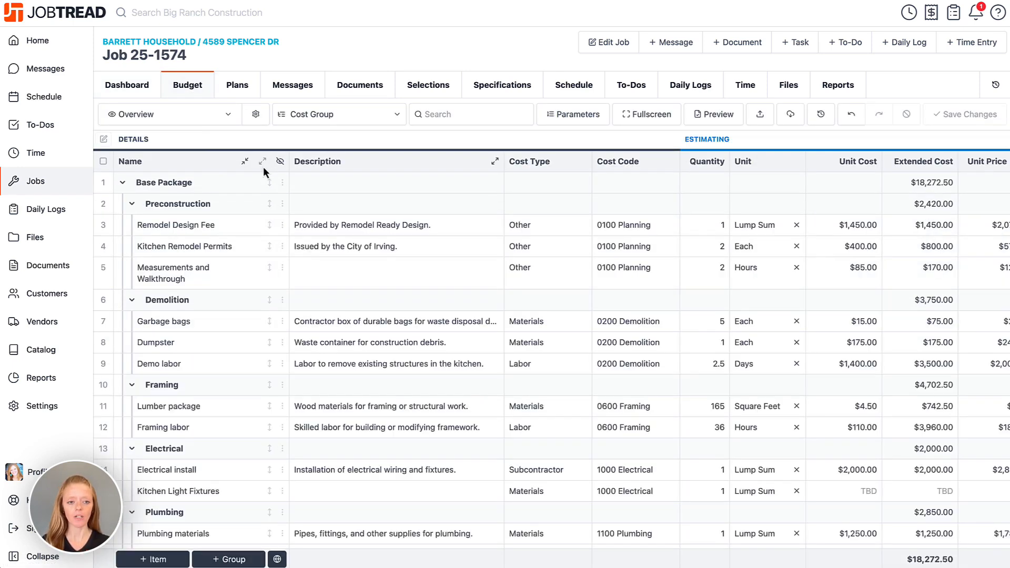
scroll(470, 271, right, 10)
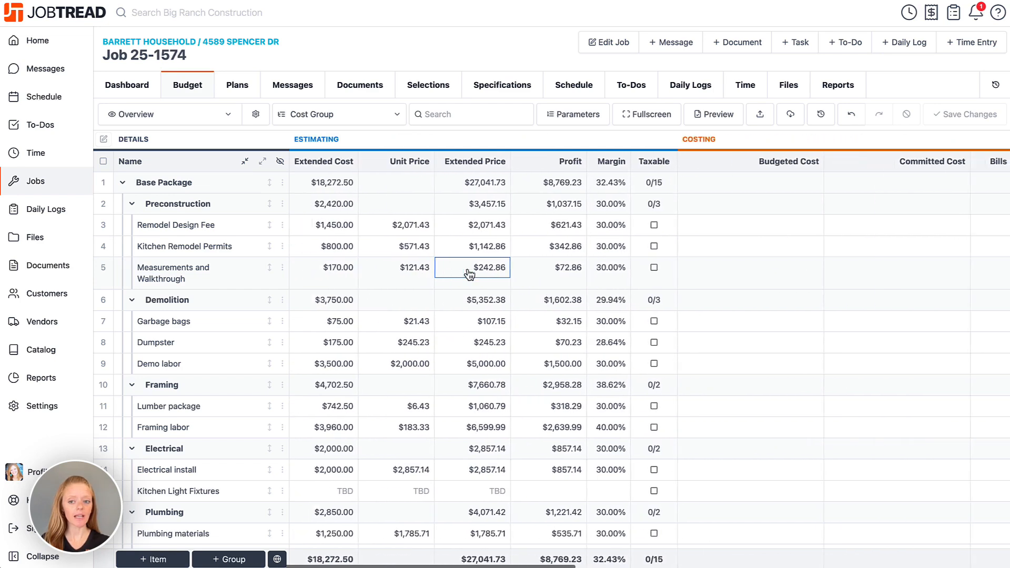
scroll(470, 272, right, 3)
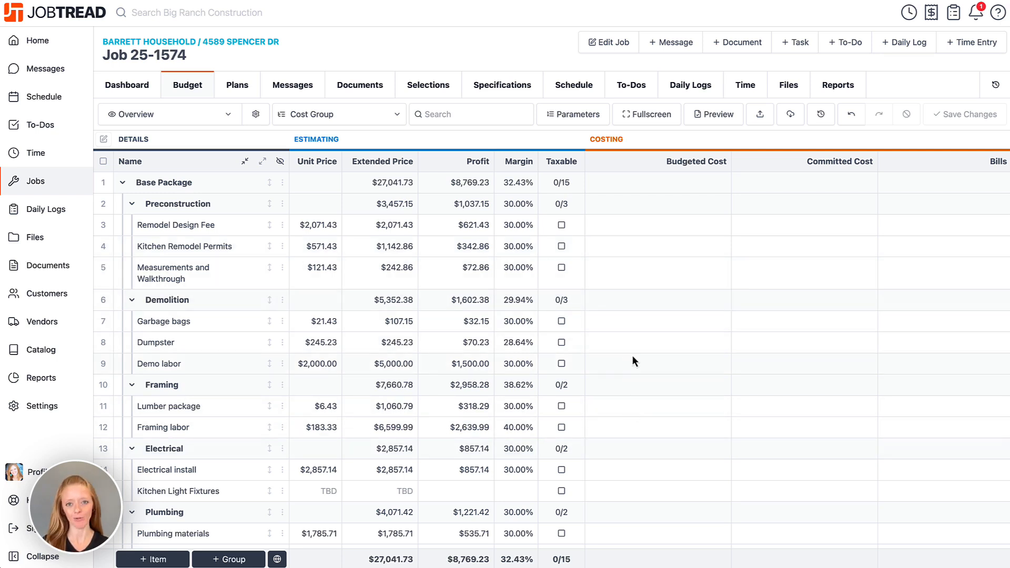
scroll(632, 356, left, 10)
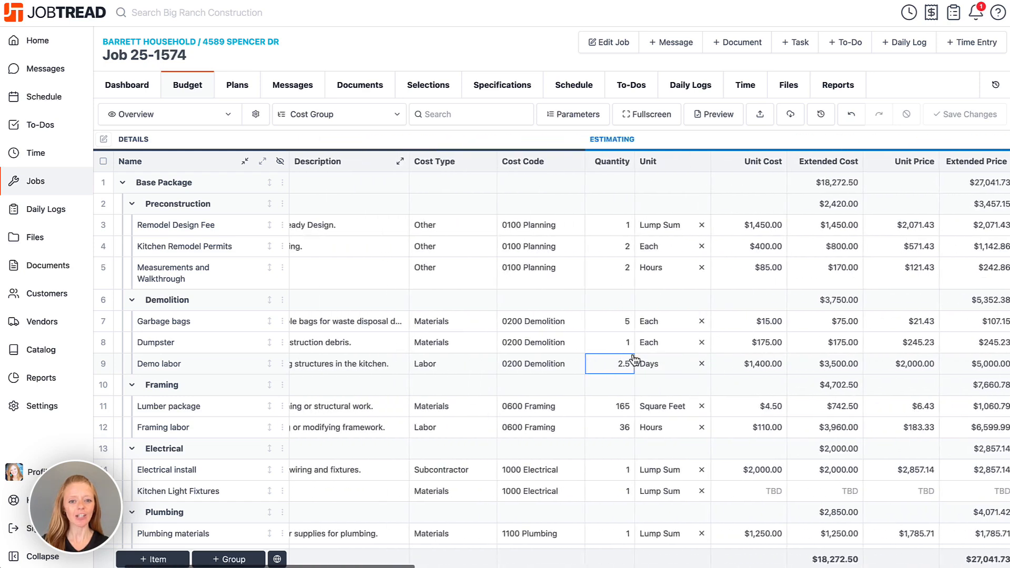
Step: Start a new selection document for the job and name it "Appliance Selections"
click(435, 97)
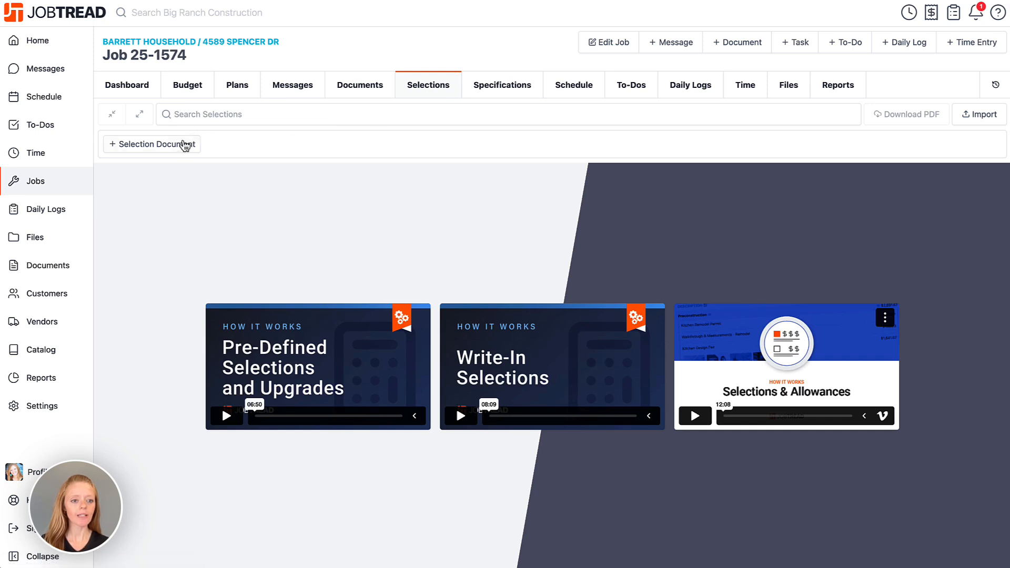
click(179, 145)
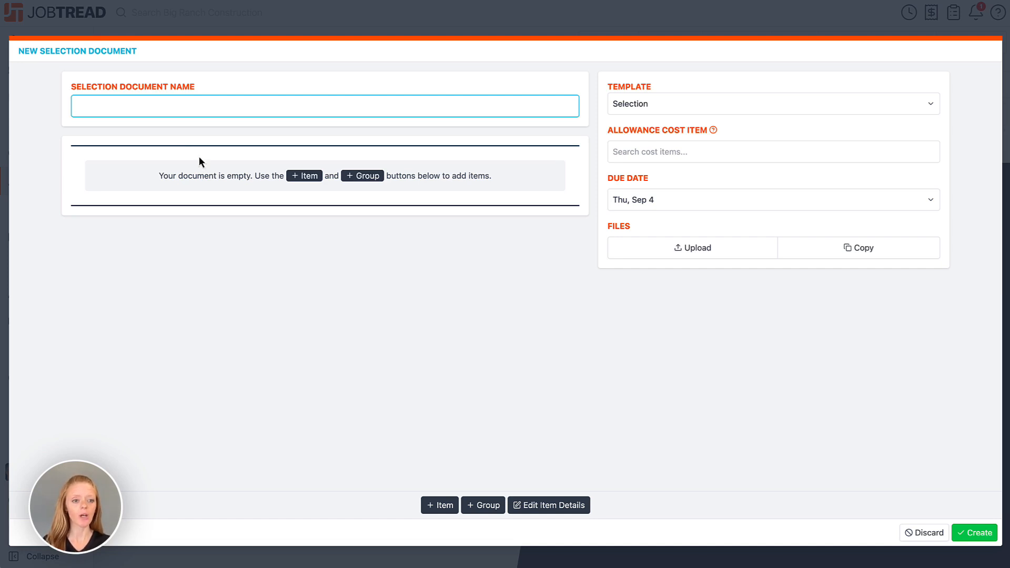
click(239, 104)
text(Appli)
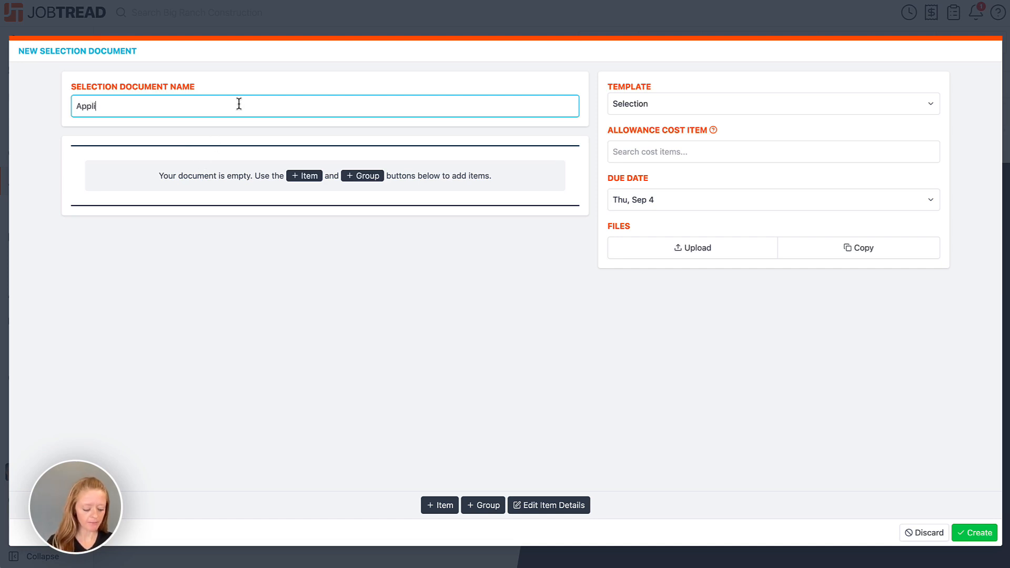
text(ance Selections)
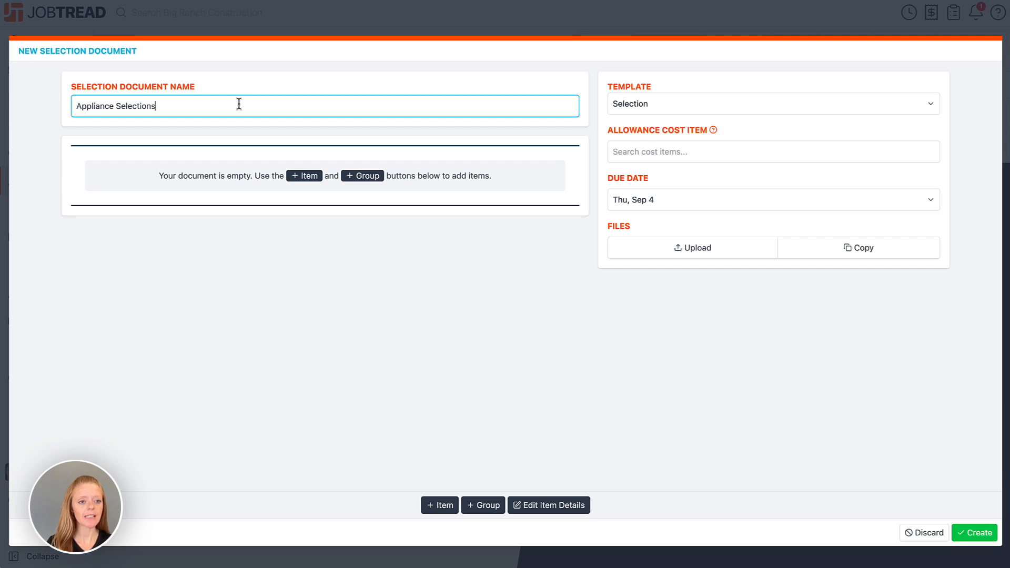
click(333, 306)
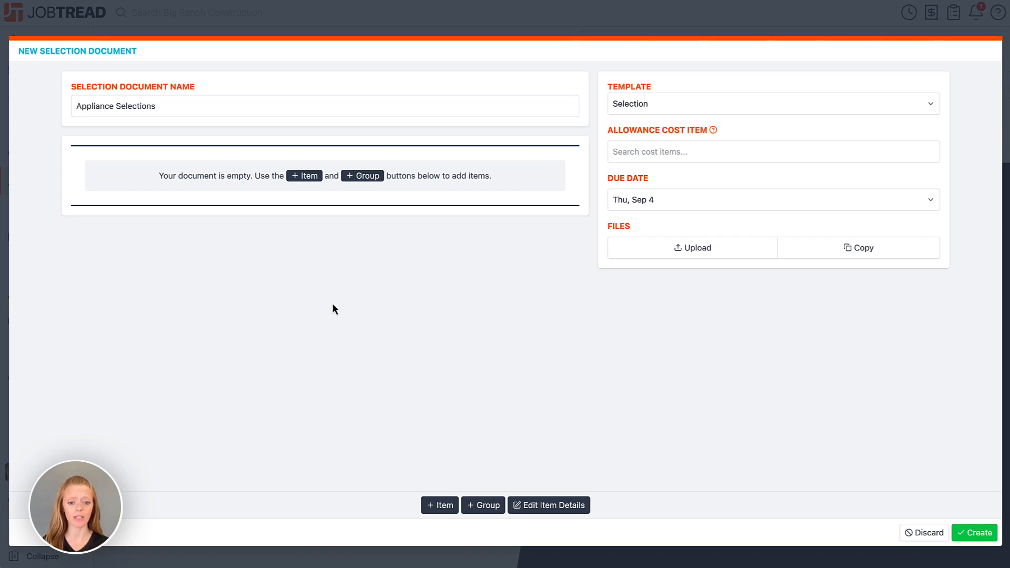
Step: Add a new cost group named "Base Appliance Package" to the selection document
click(479, 508)
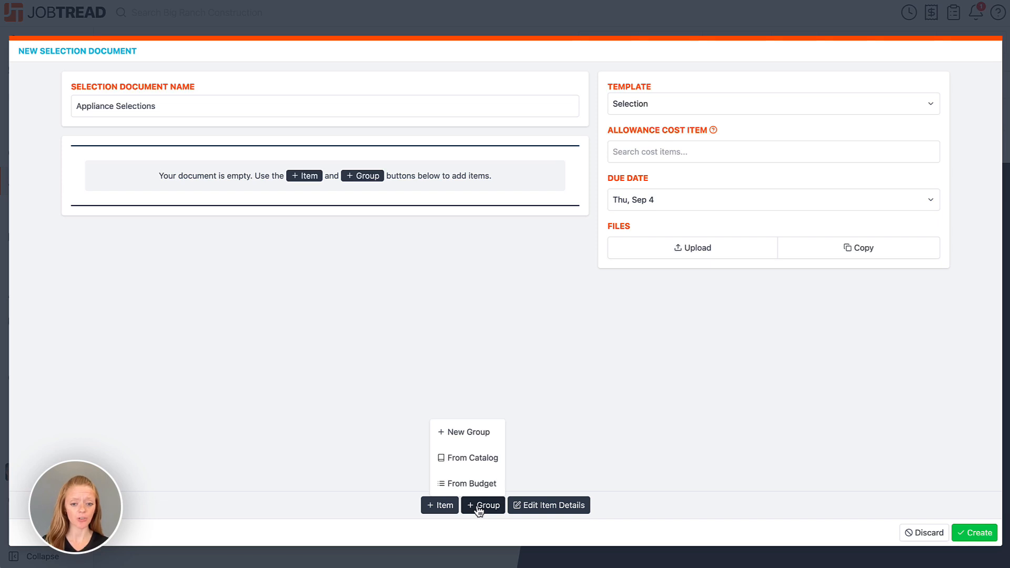
click(467, 433)
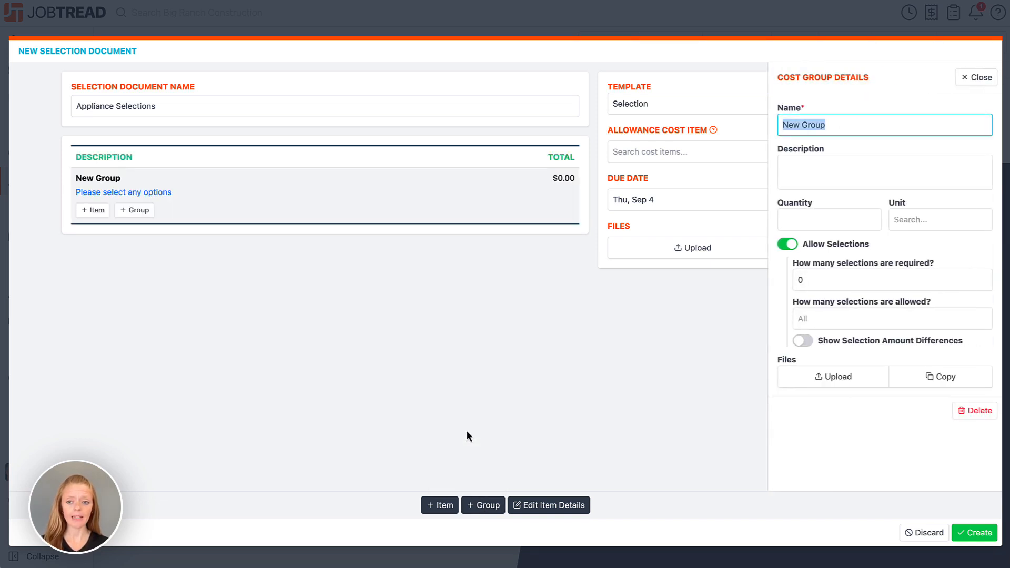
text(Base Ap)
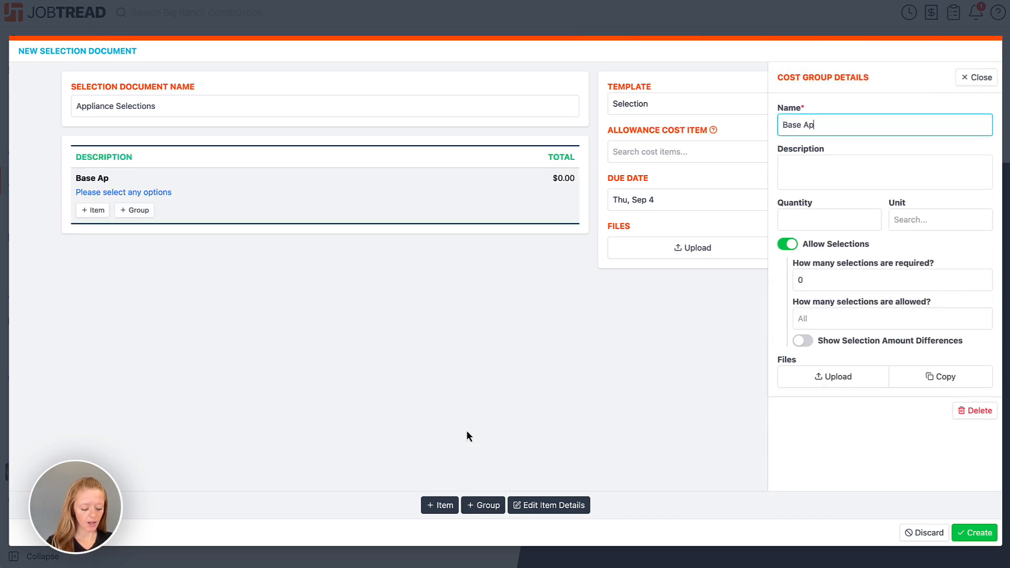
text(pliance Packa)
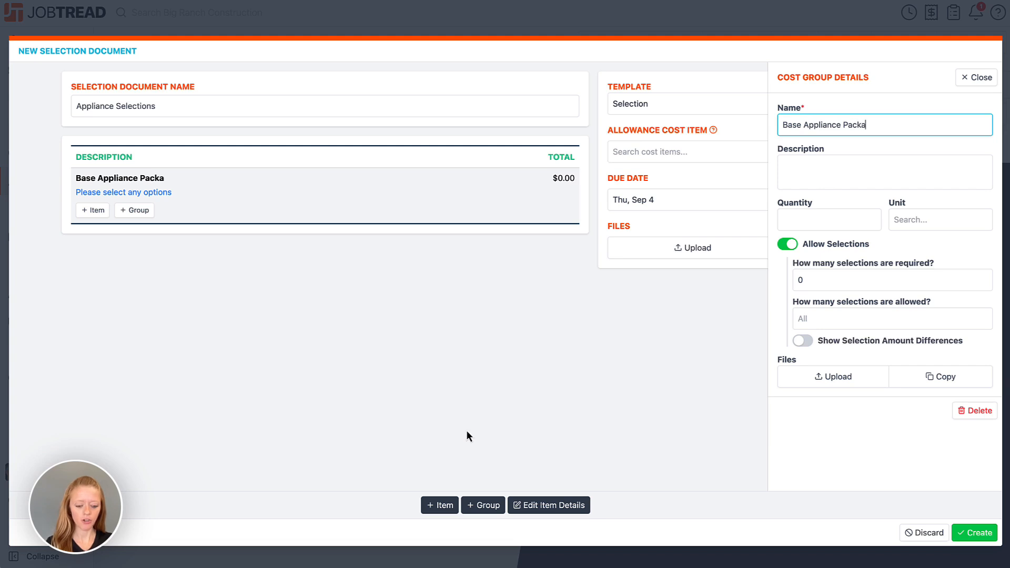
text(ge)
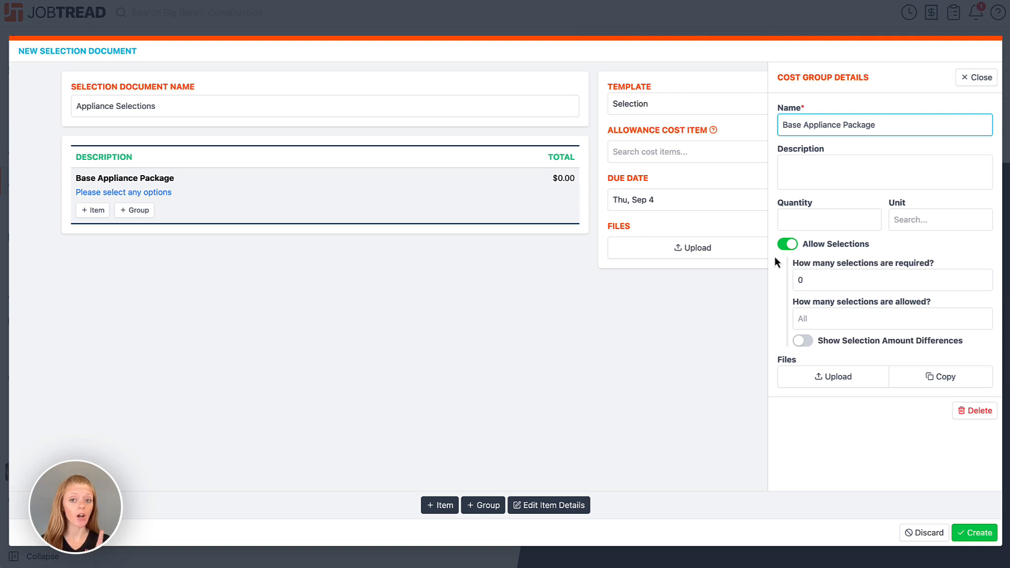
Step: Set the Base Appliance Package group to 1 required selection and 1 allowed selection
click(795, 280)
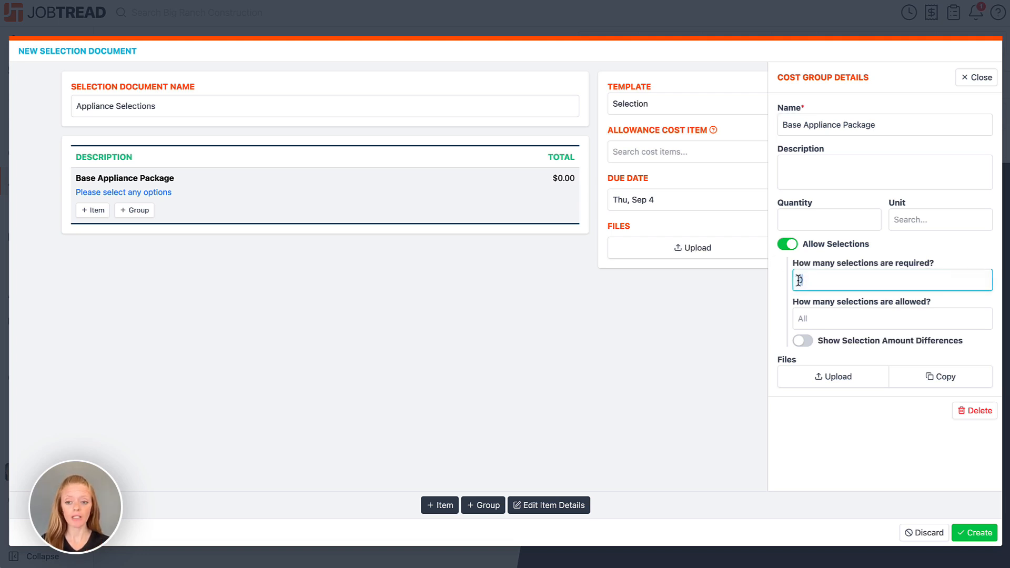
text(1)
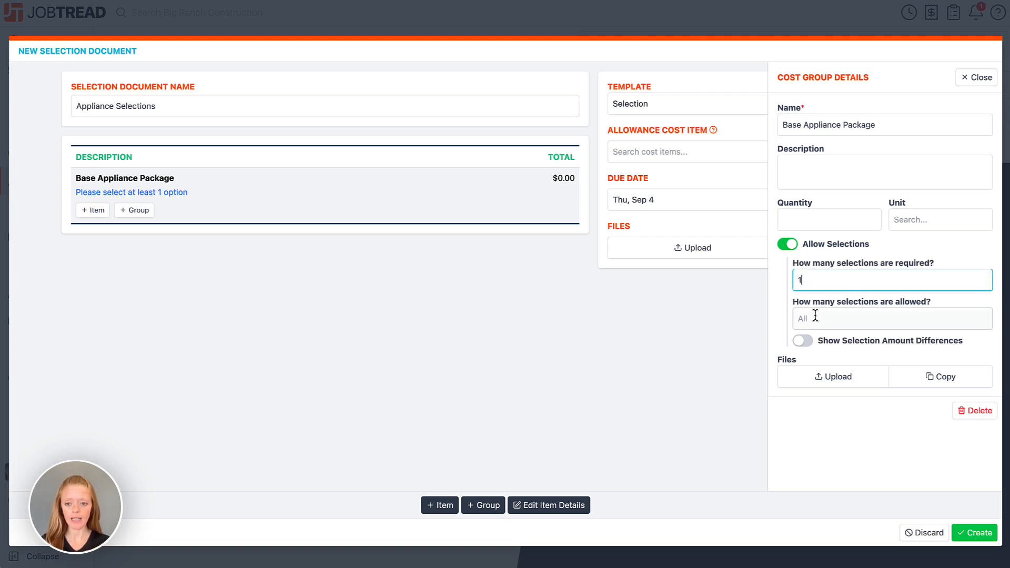
click(814, 318)
text(1)
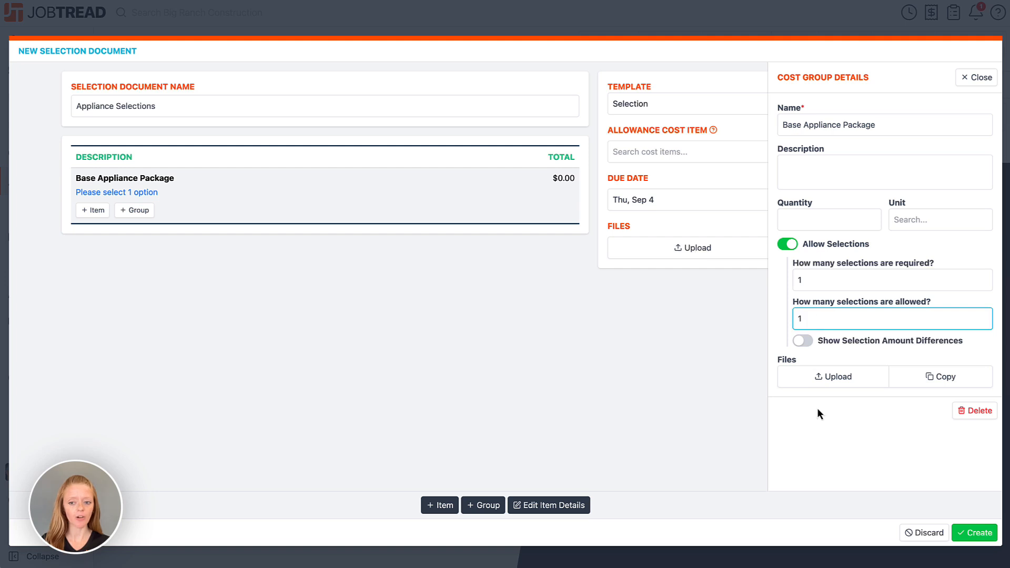
click(980, 78)
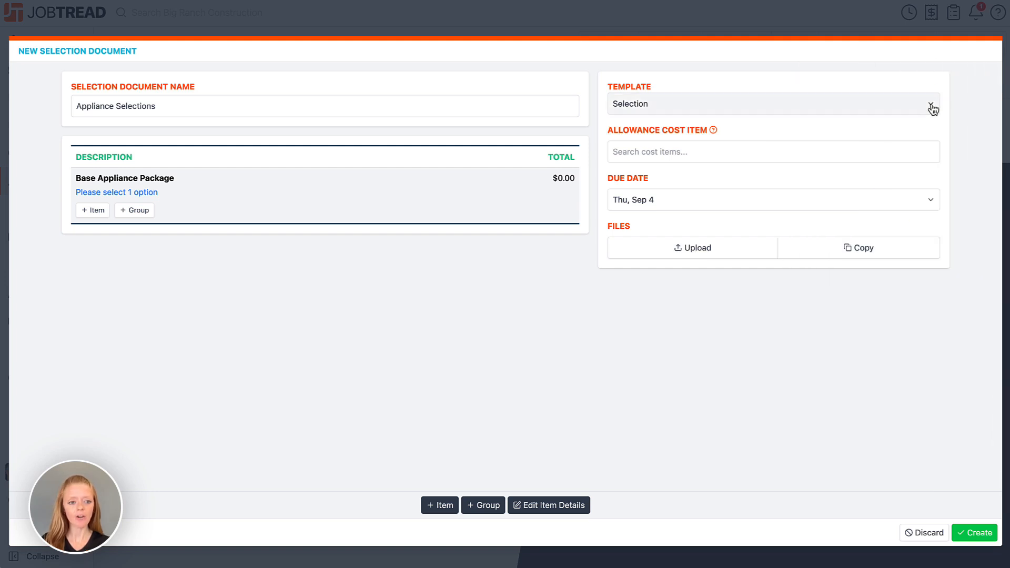
Step: Add the Maytag, Samsung, and Fisher and Paykel appliance packages with cost code 2400 Appliances from the catalog to the Base Appliance Package group
click(92, 212)
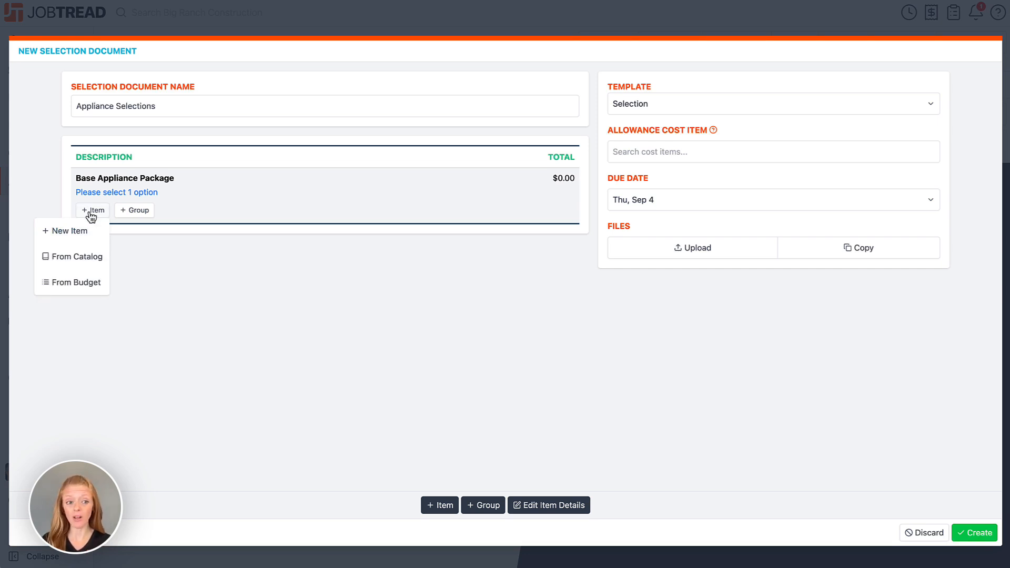
click(86, 259)
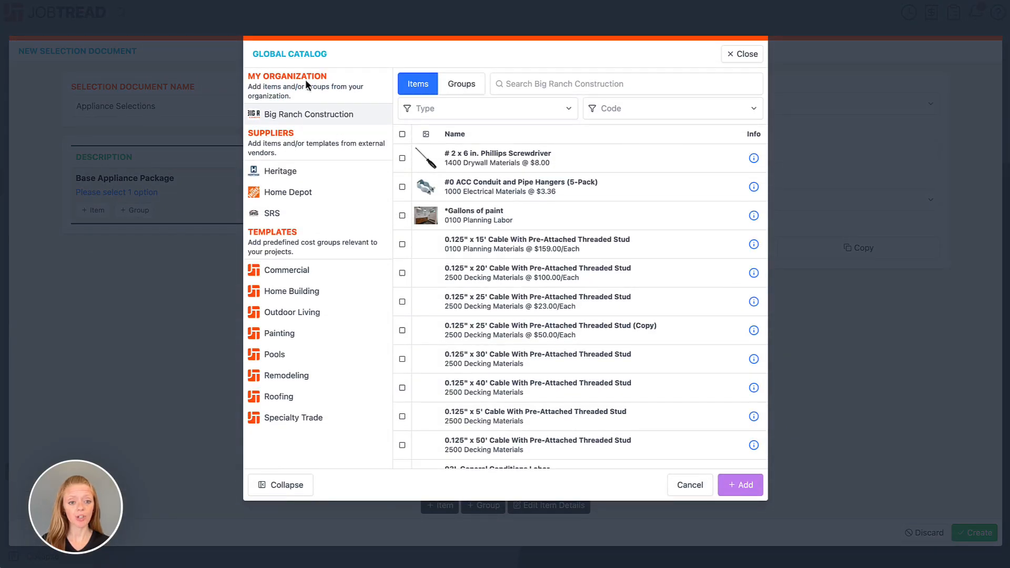
click(542, 83)
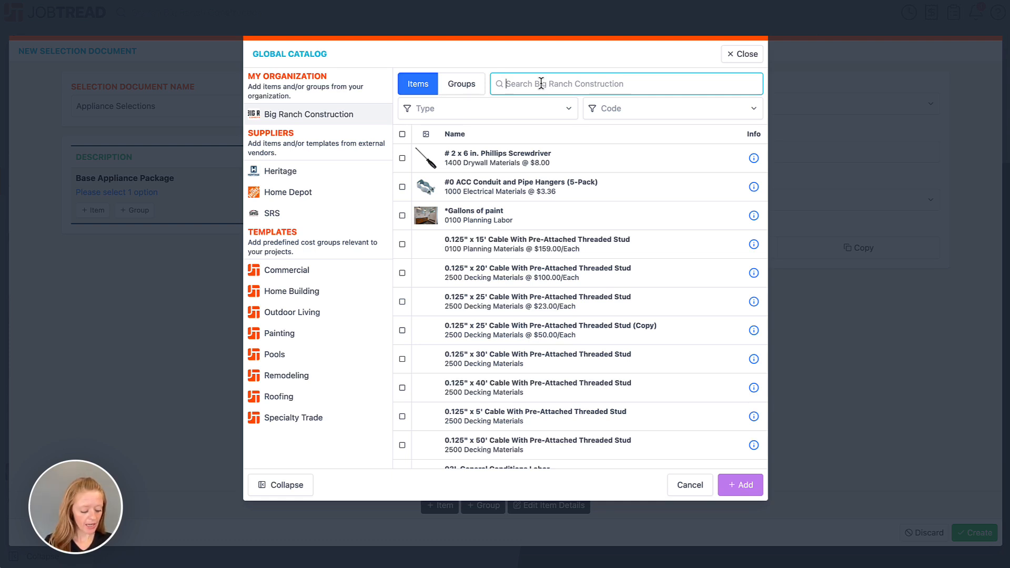
text(maytag)
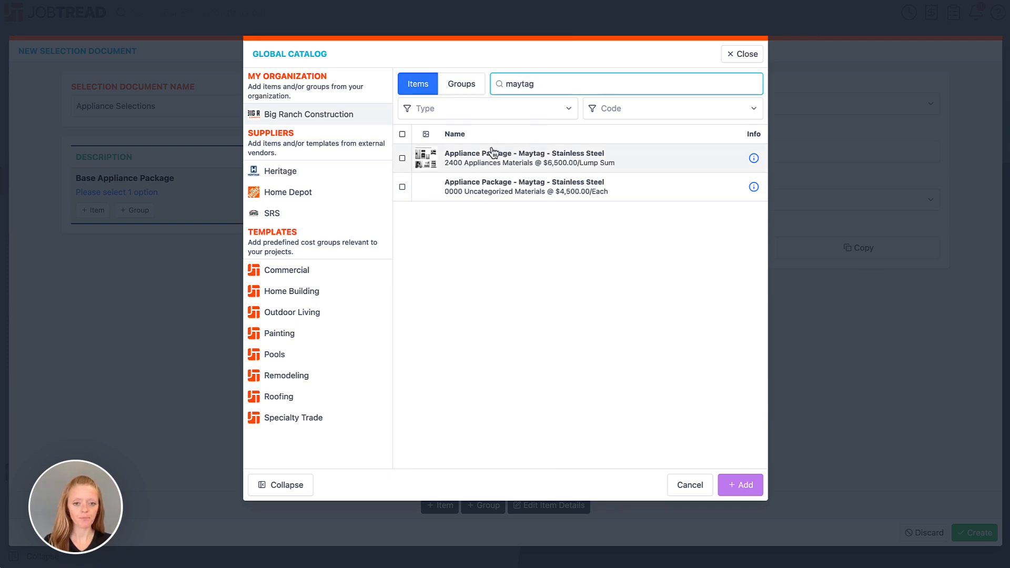
click(402, 157)
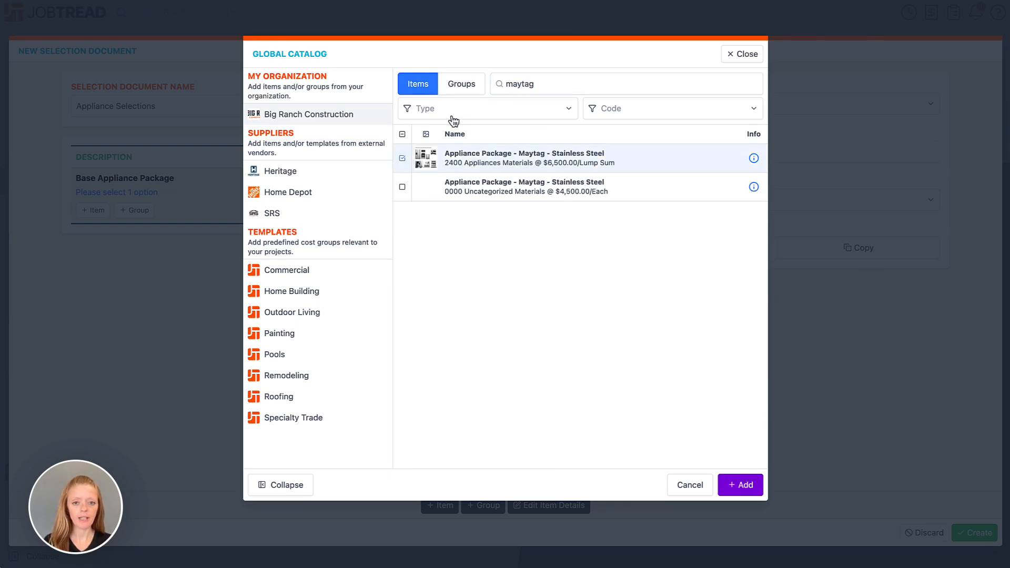
double_click(531, 86)
text(samsung)
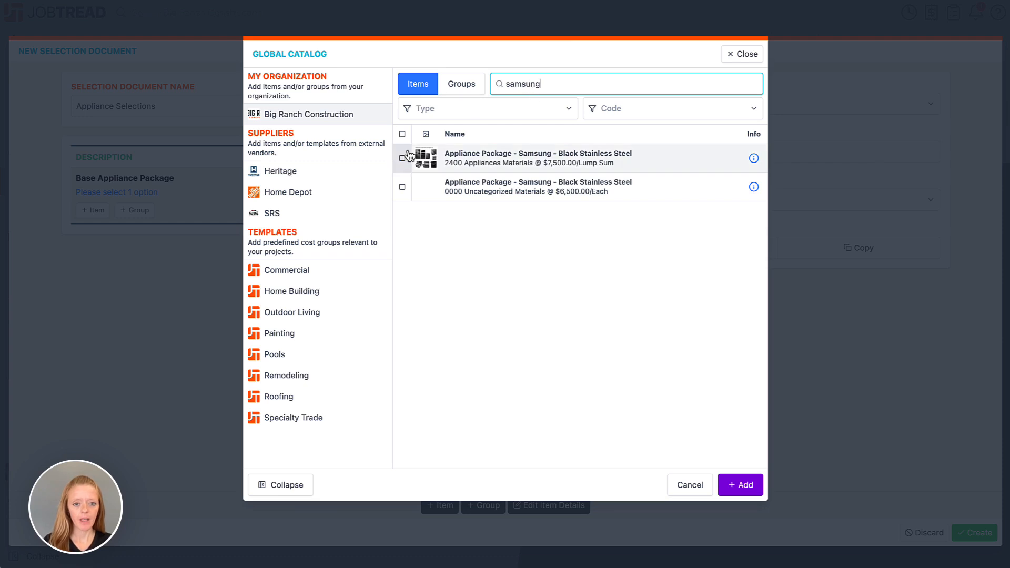
double_click(556, 82)
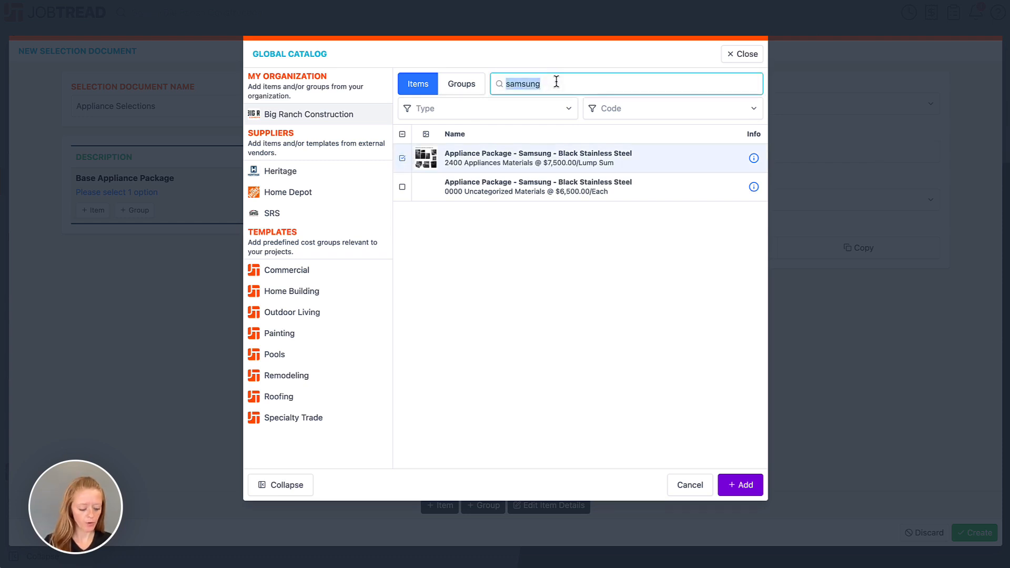
text(fisher a)
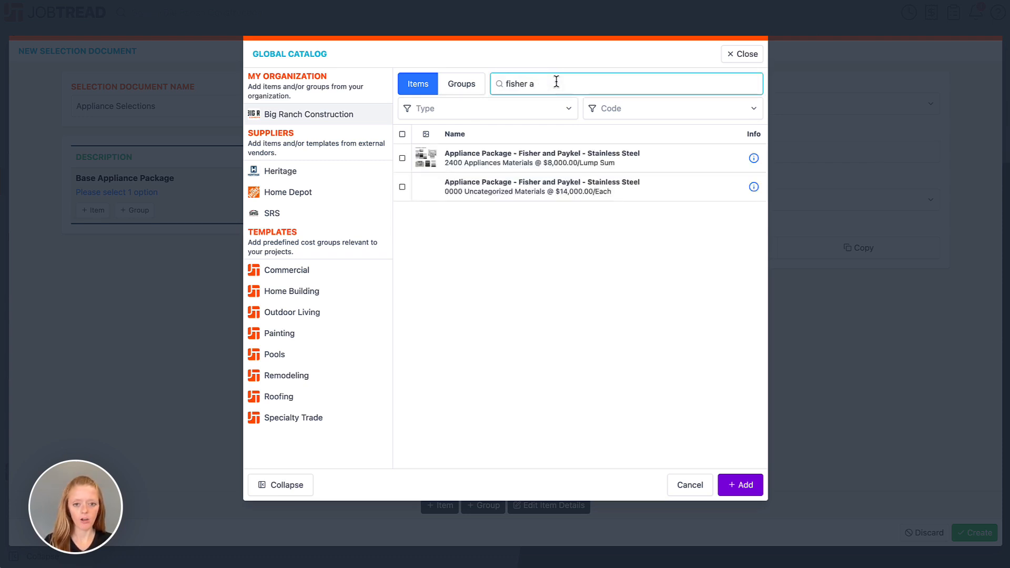
click(402, 158)
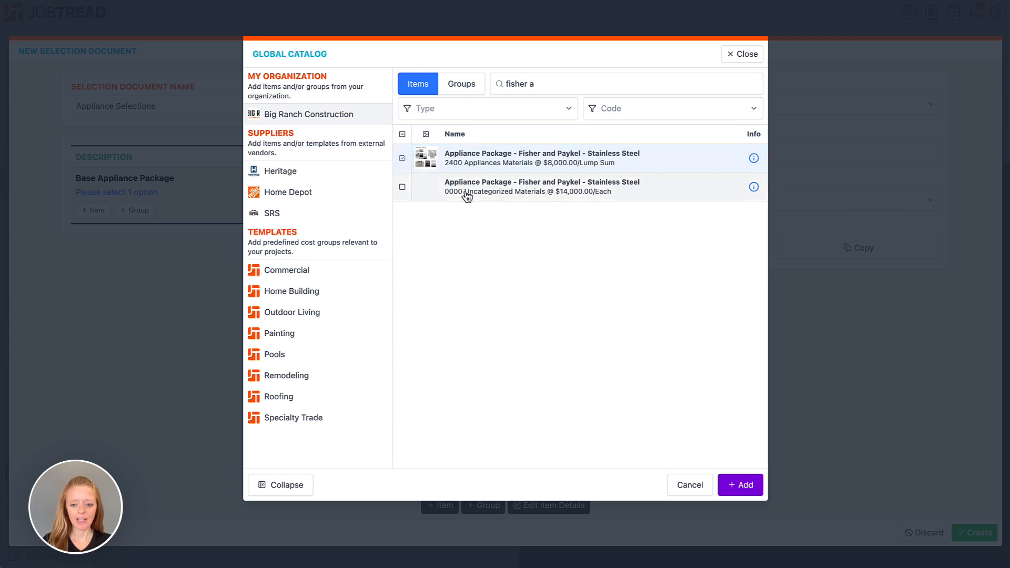
click(752, 494)
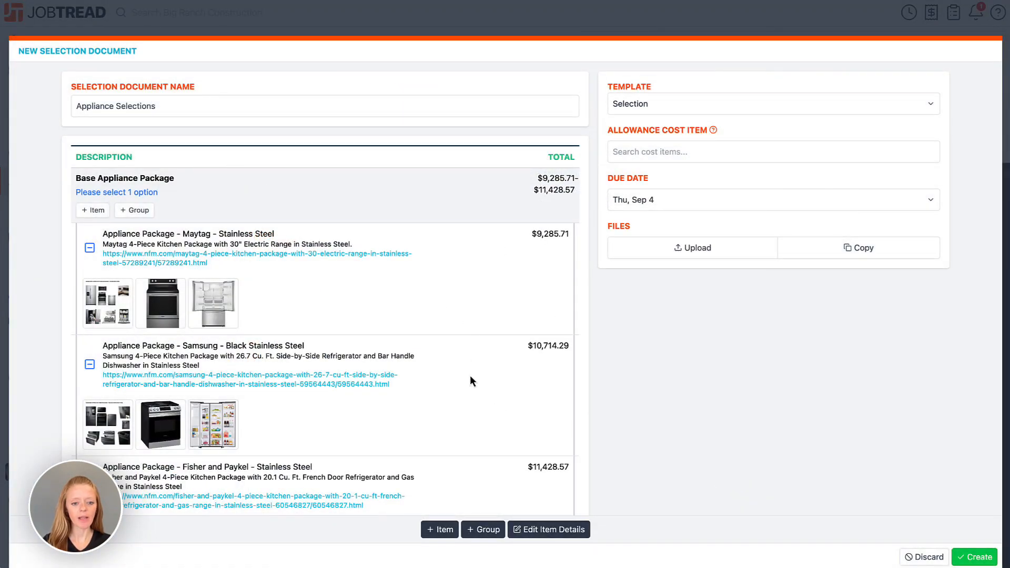
Step: Add the Appliance Upgrade Selections group from the organization's catalog, including its Appliance Upgrades subgroup, to the selection document
scroll(482, 473, down, 2)
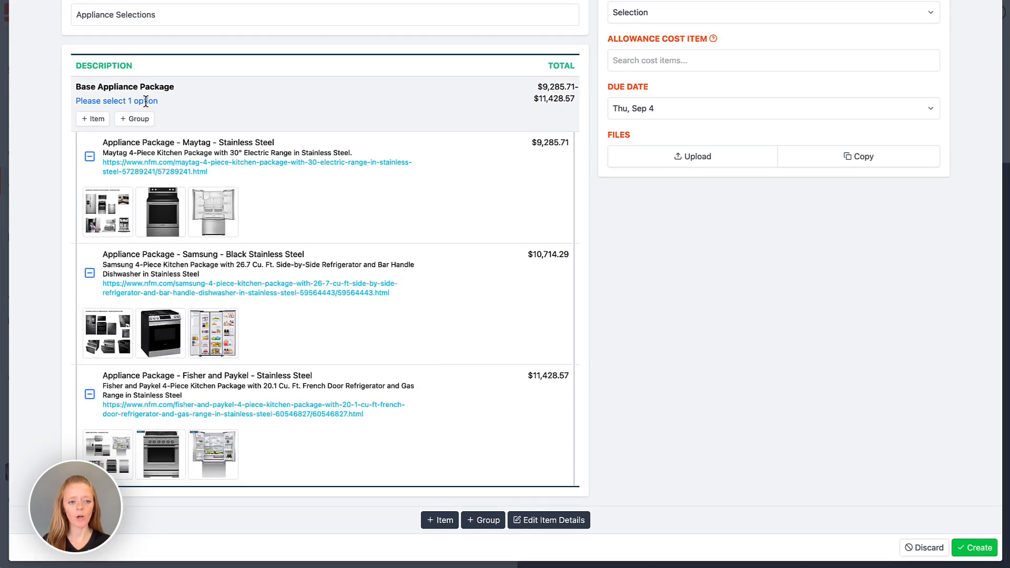
scroll(146, 101, up, 2)
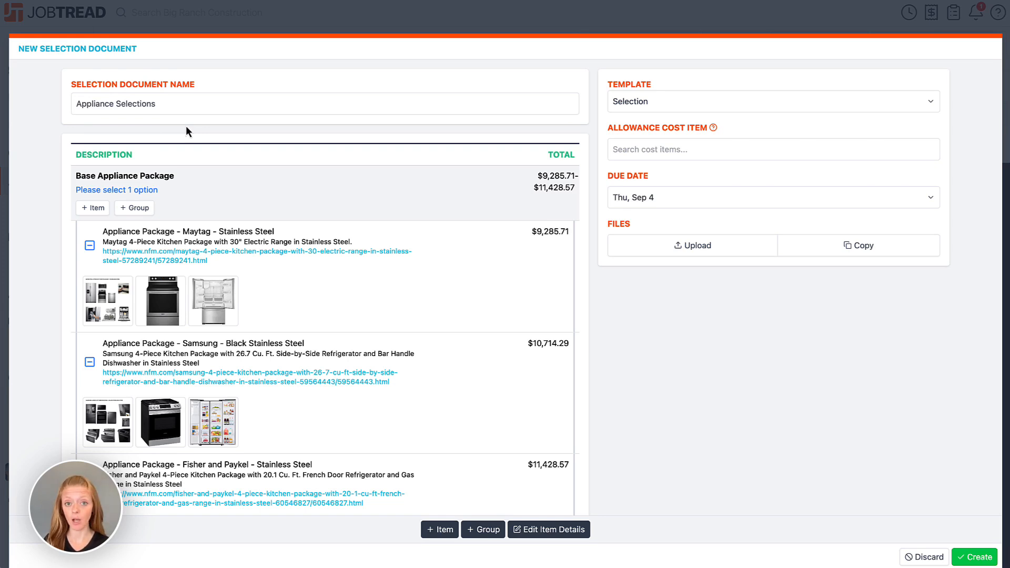
scroll(186, 129, down, 2)
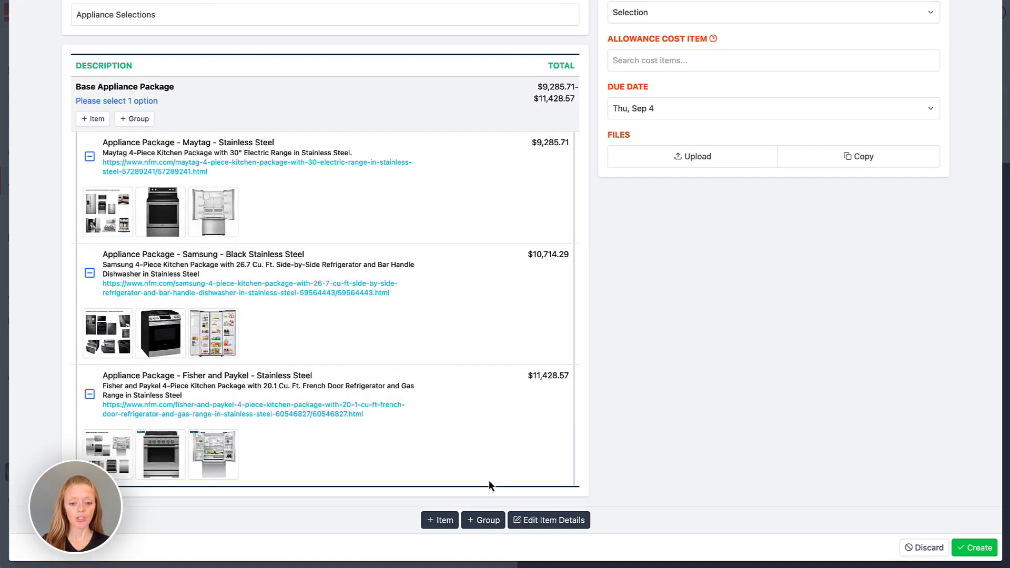
click(487, 521)
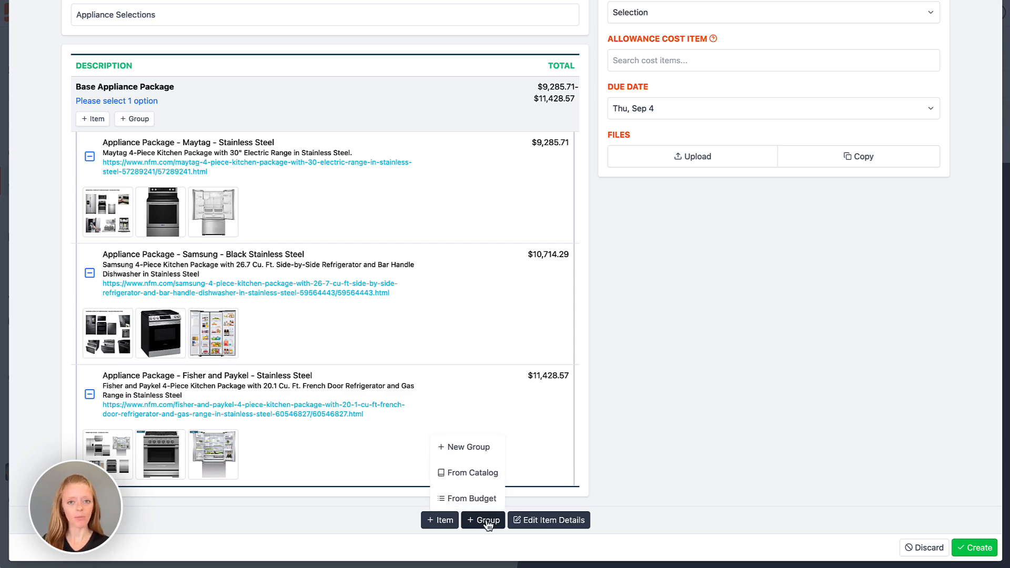
click(480, 478)
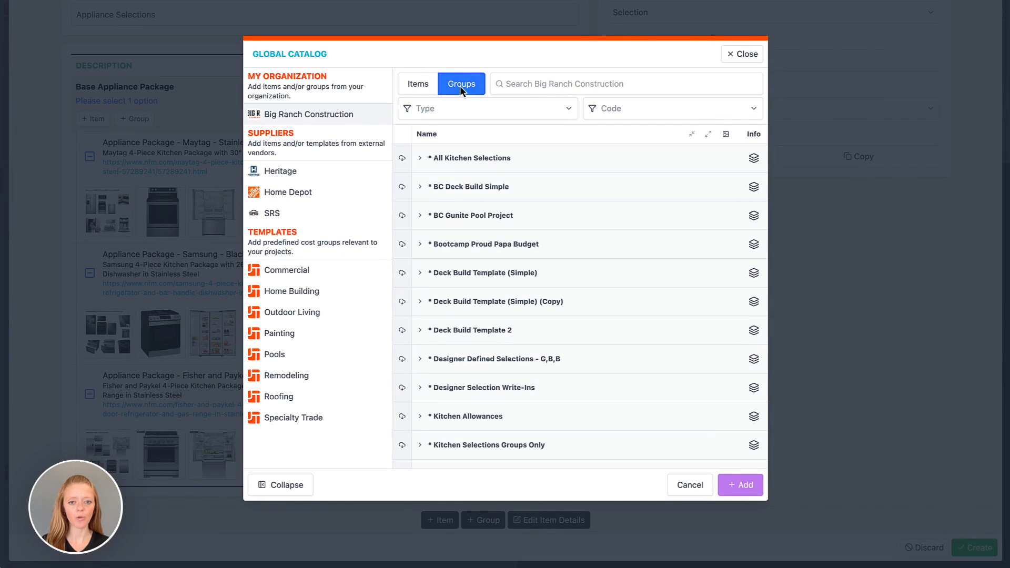
click(557, 84)
text(appliance upg)
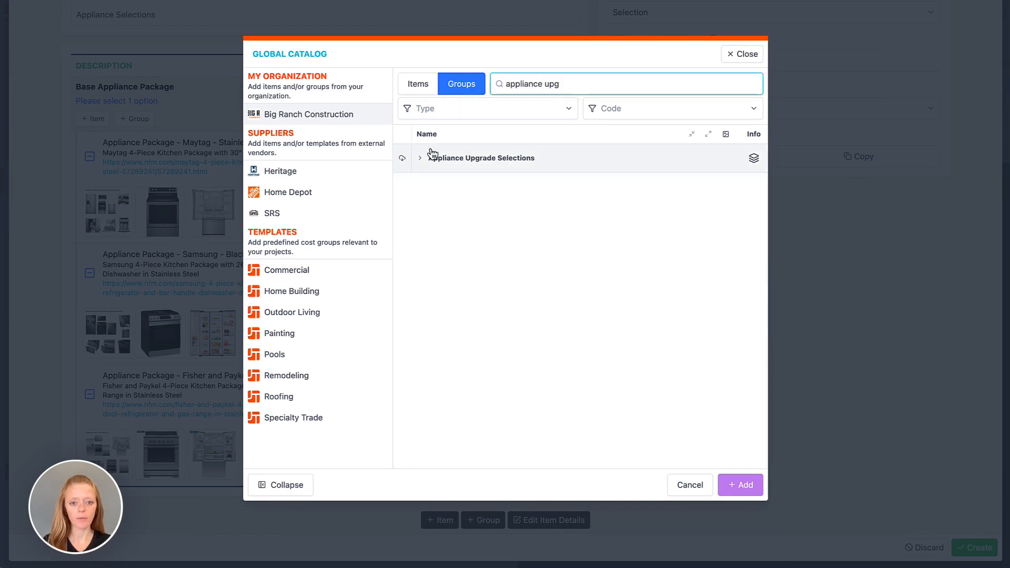
click(403, 159)
click(403, 162)
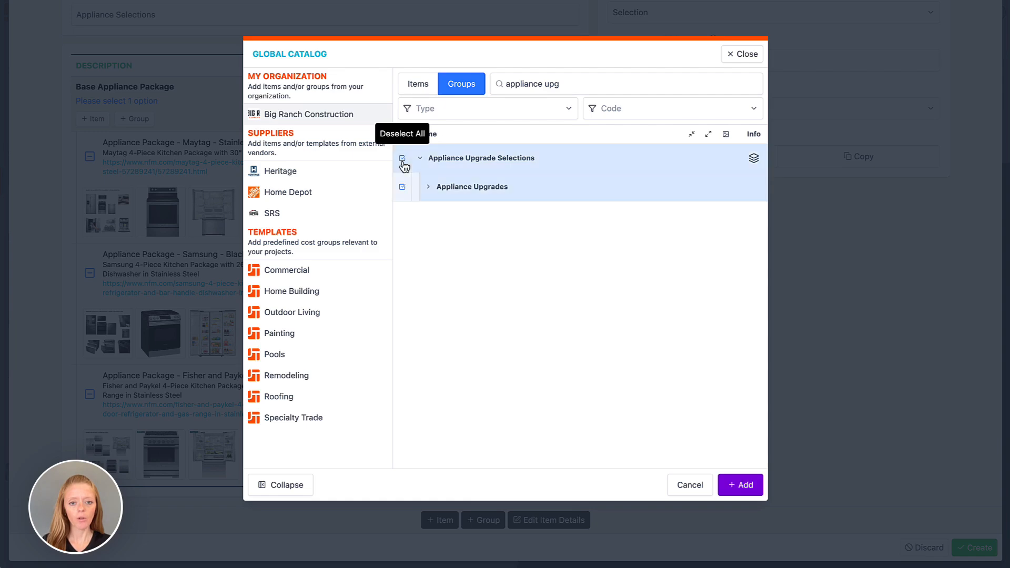
click(741, 485)
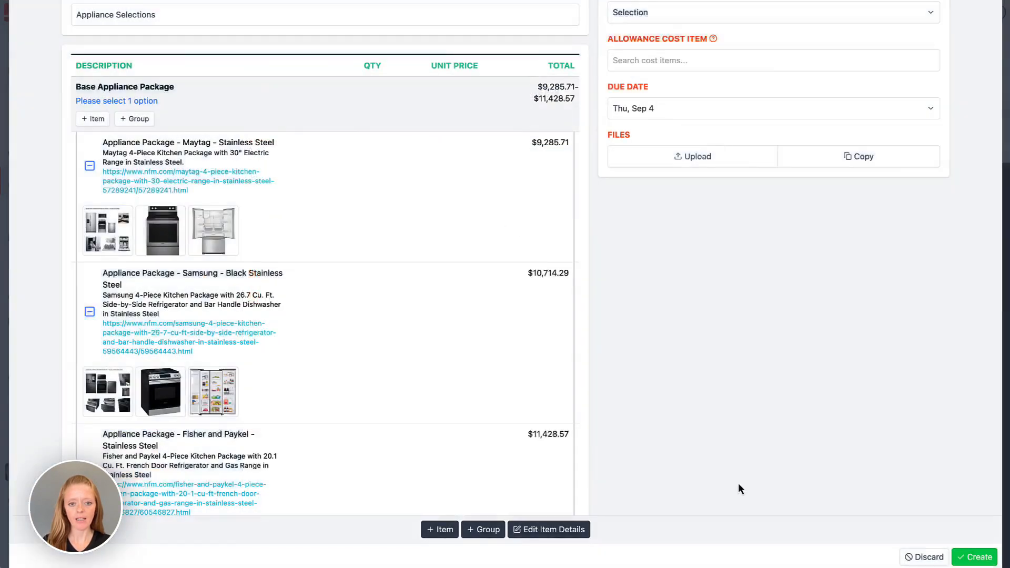
Step: Review the Appliance Upgrades group's options and its settings for required and allowed selections
scroll(241, 181, down, 3)
scroll(242, 183, down, 8)
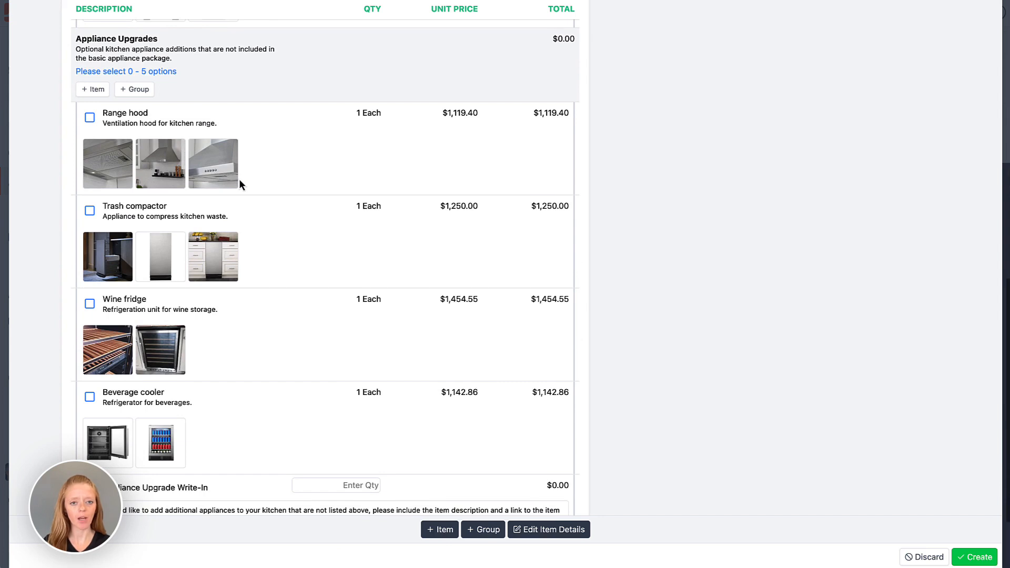
scroll(239, 179, down, 1)
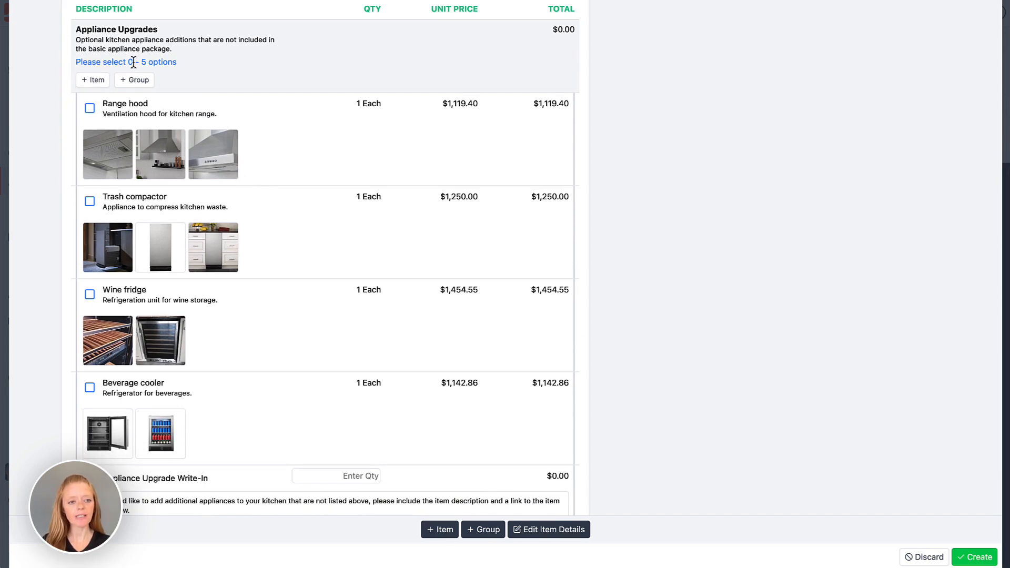
click(149, 33)
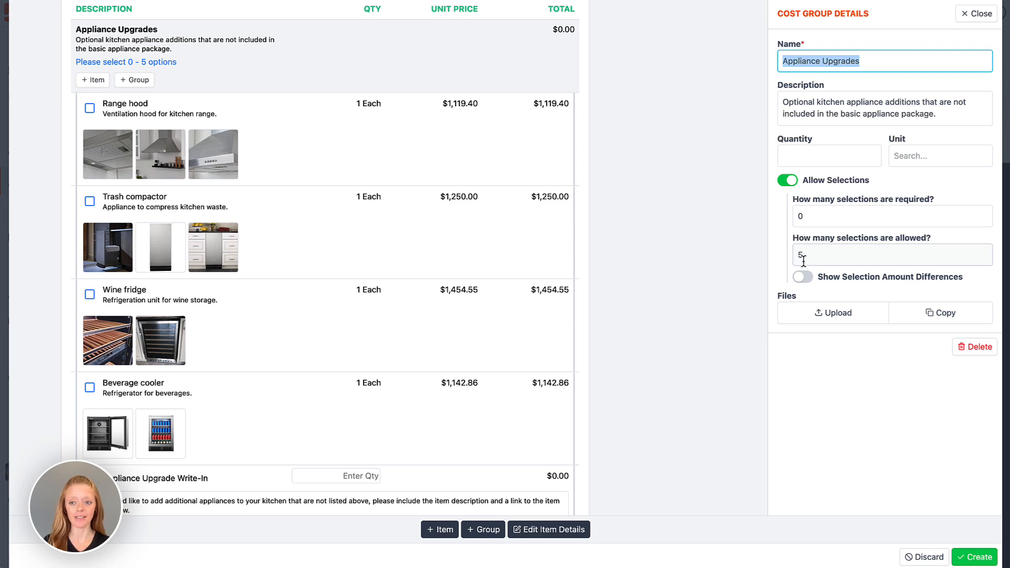
click(968, 14)
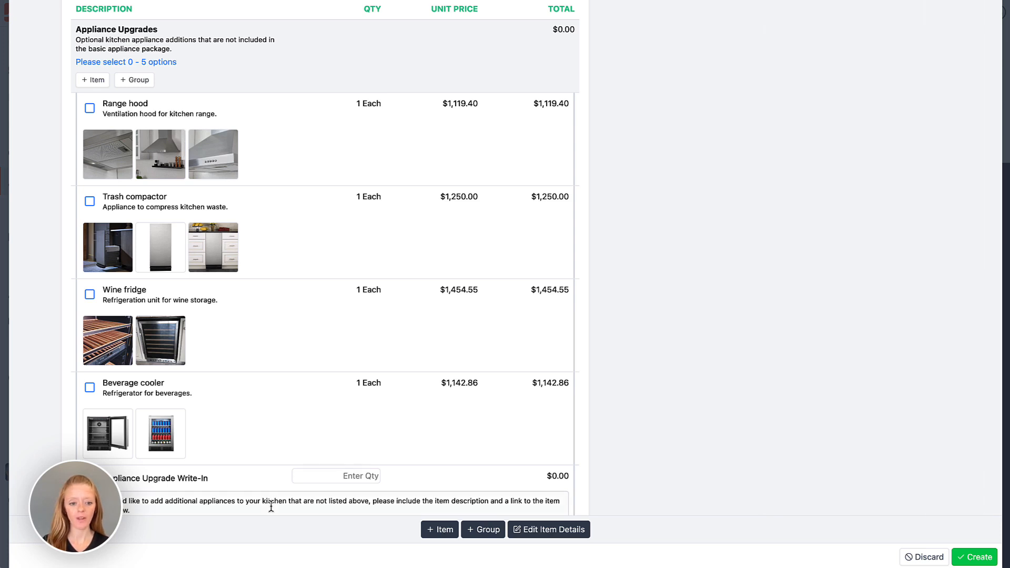
Step: Make the cost of the Appliance Upgrade Write-In item depend on customer input
scroll(266, 502, down, 2)
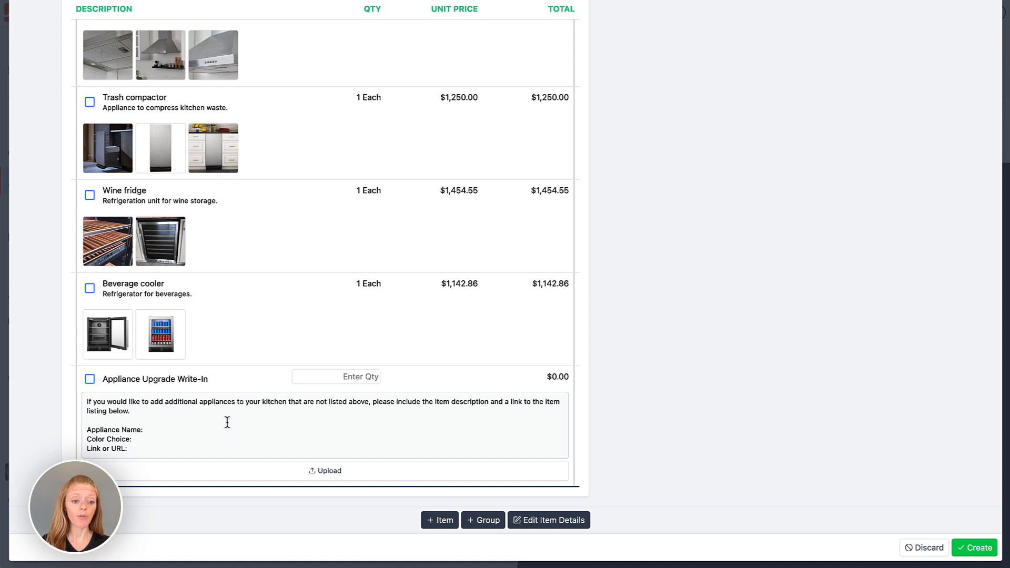
click(196, 380)
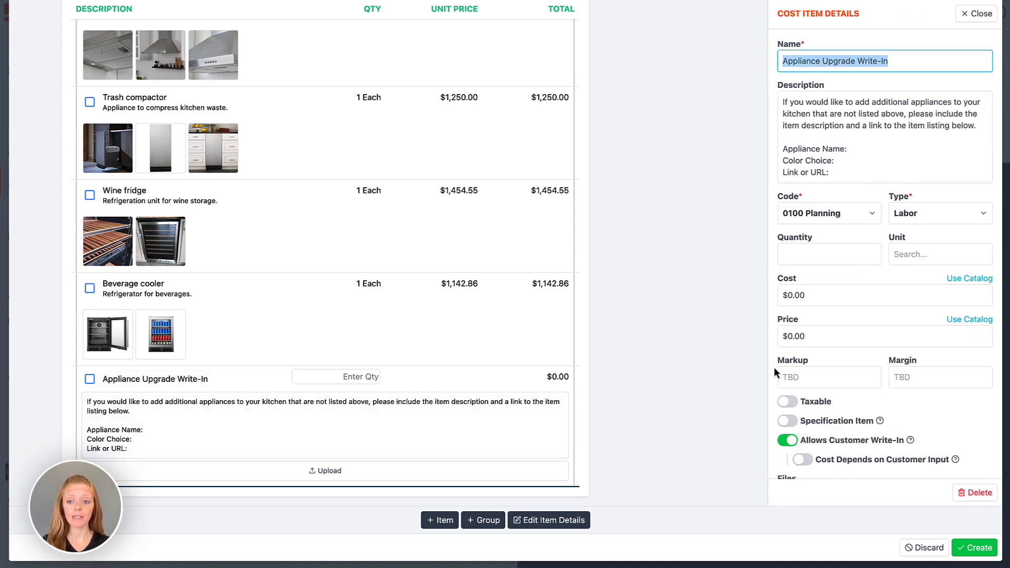
scroll(831, 366, down, 1)
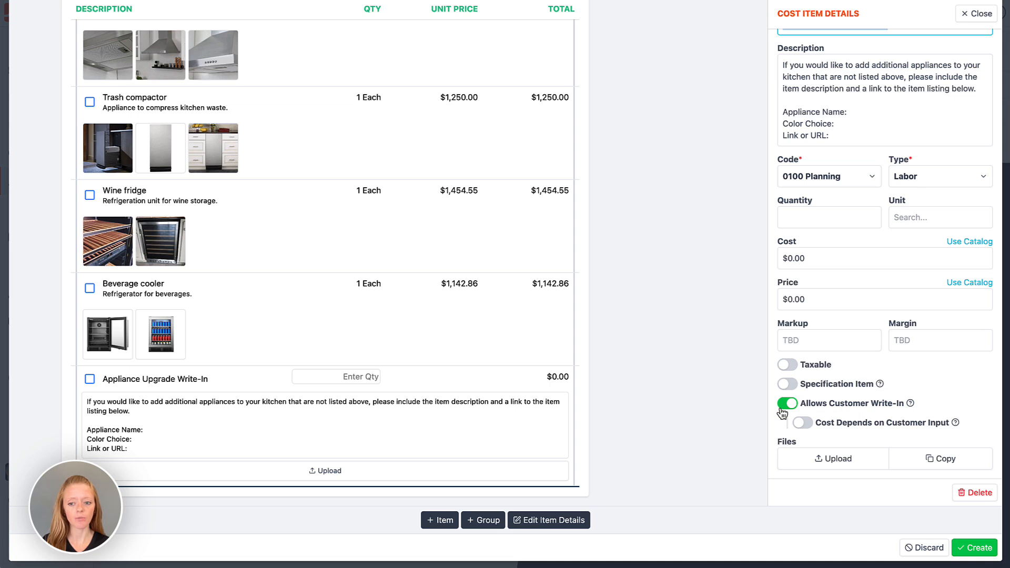
click(801, 424)
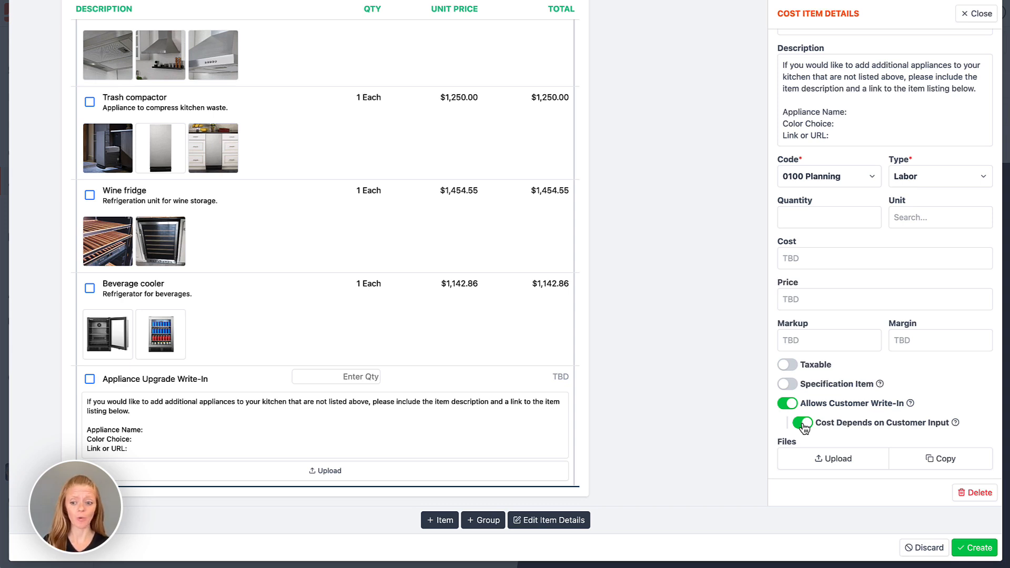
scroll(805, 426, up, 1)
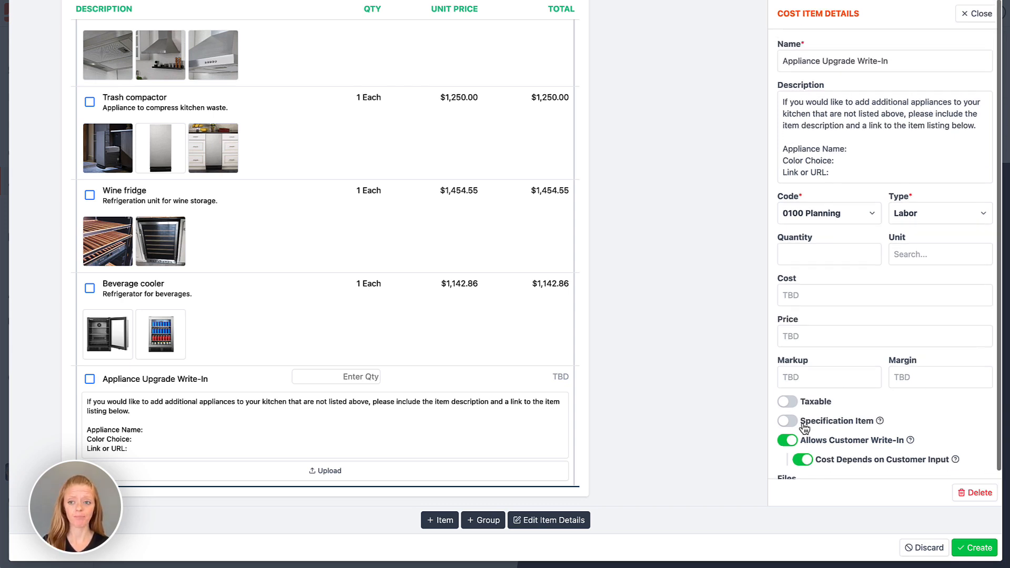
click(978, 15)
Step: Create the Appliance Selections document and open the resulting draft in the job's selections
scroll(615, 368, up, 15)
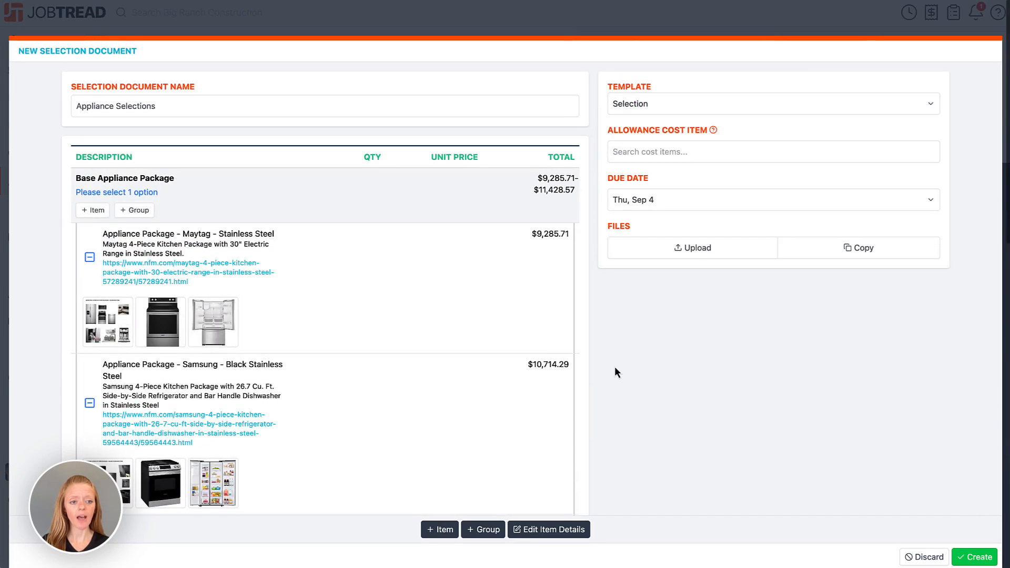
scroll(319, 419, down, 7)
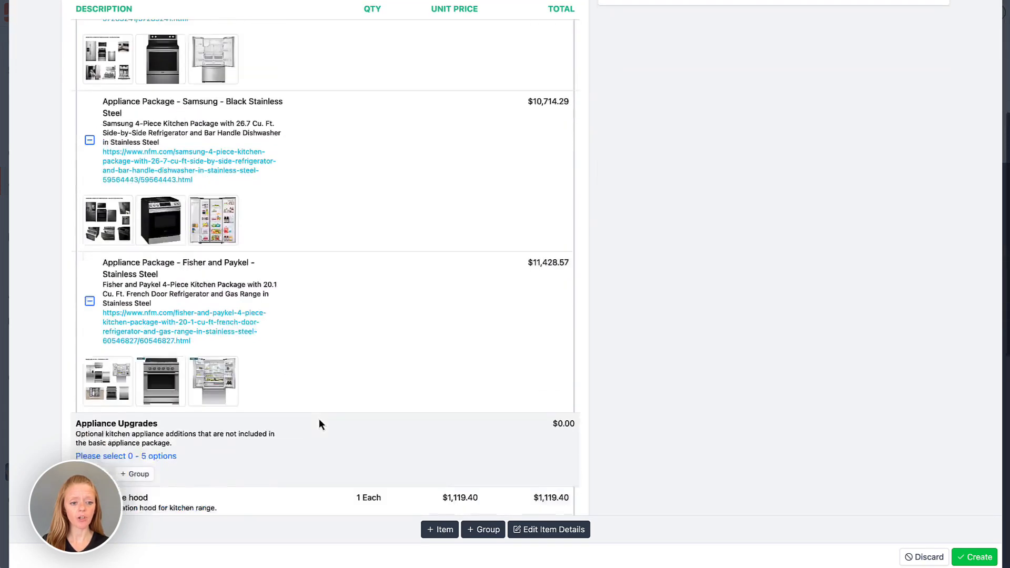
click(973, 557)
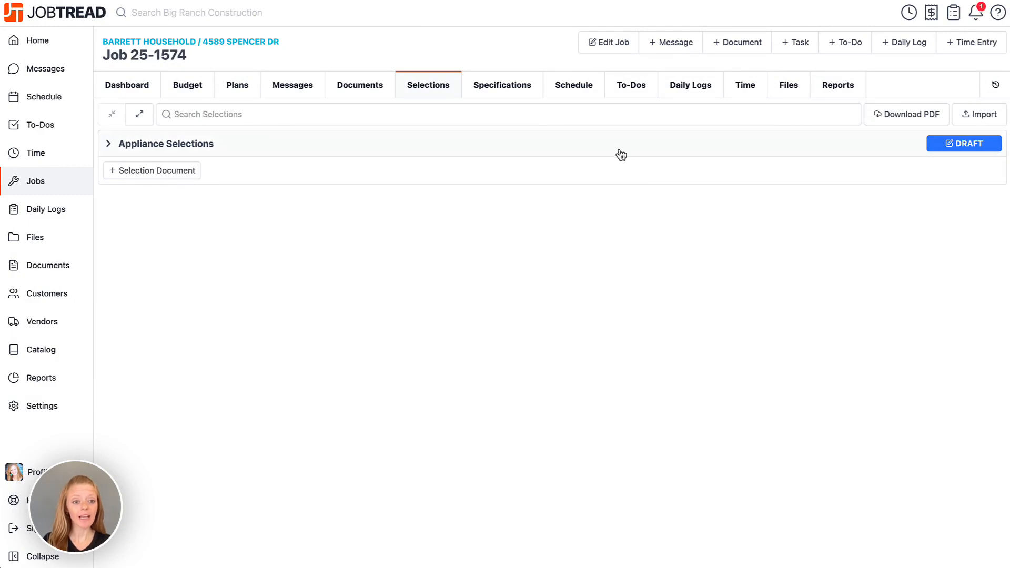
click(622, 154)
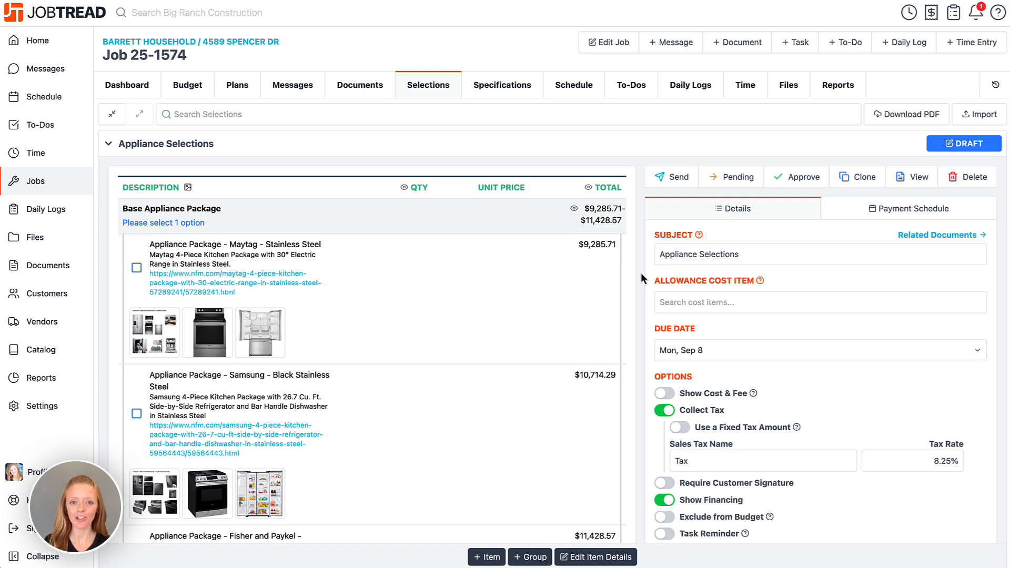
Step: Exclude the Appliance Selections document from the budget and look over its remaining options
scroll(642, 274, down, 3)
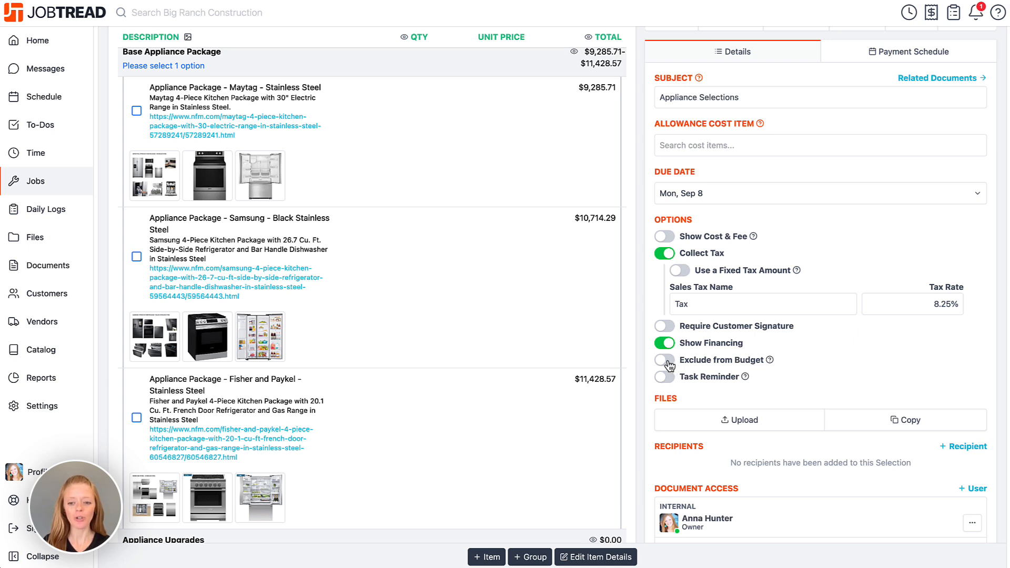
click(666, 361)
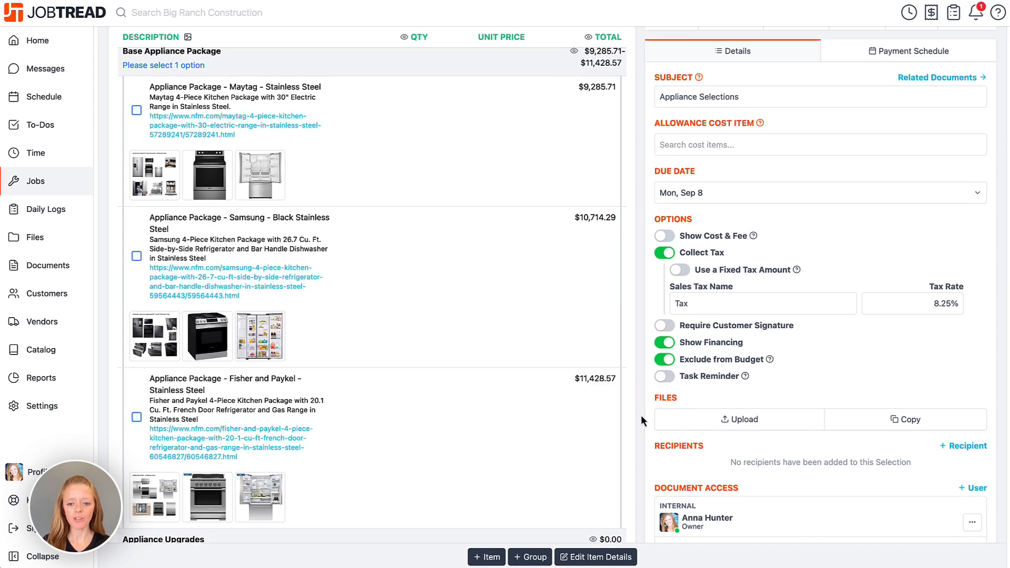
scroll(660, 364, down, 3)
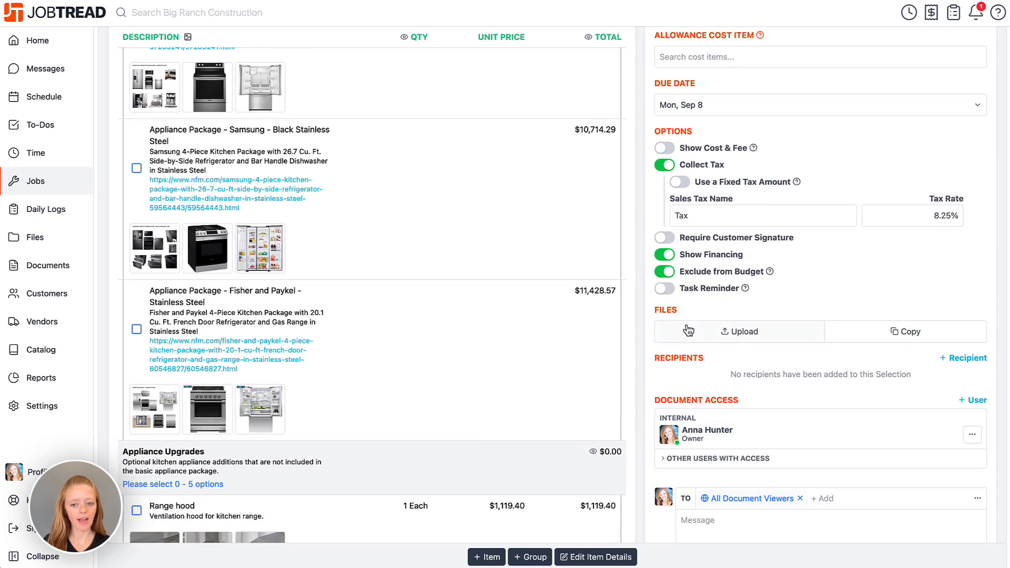
scroll(760, 367, down, 1)
scroll(760, 366, down, 3)
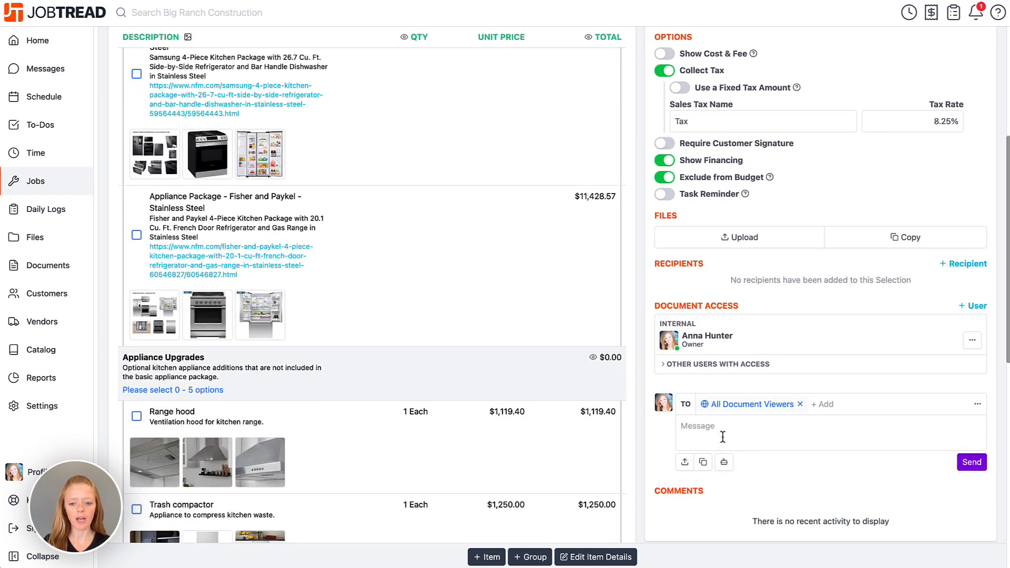
scroll(643, 354, up, 10)
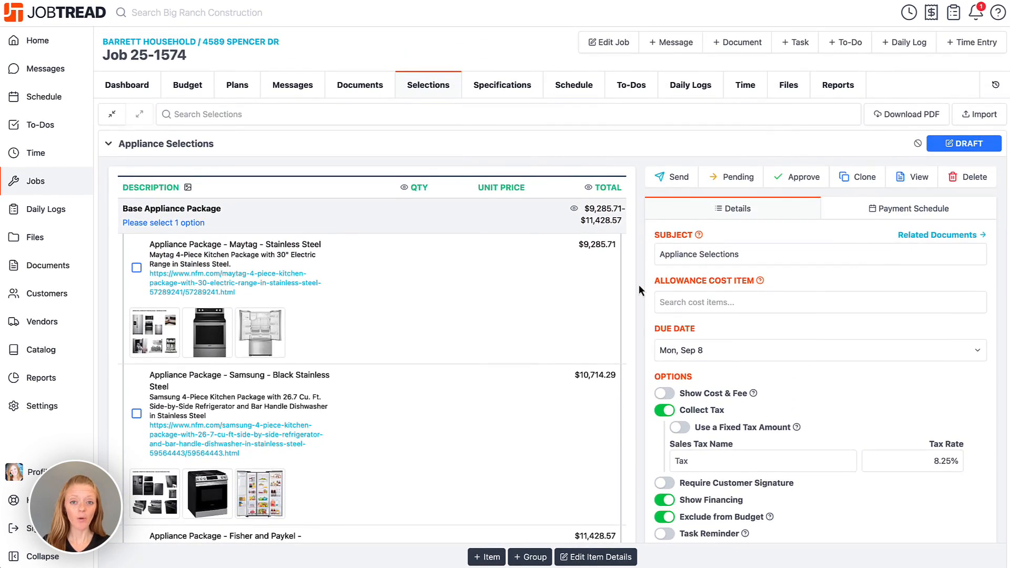
Step: Send the Appliance Selections document to the customer contact with a signature required and no email message, and collapse it
click(661, 182)
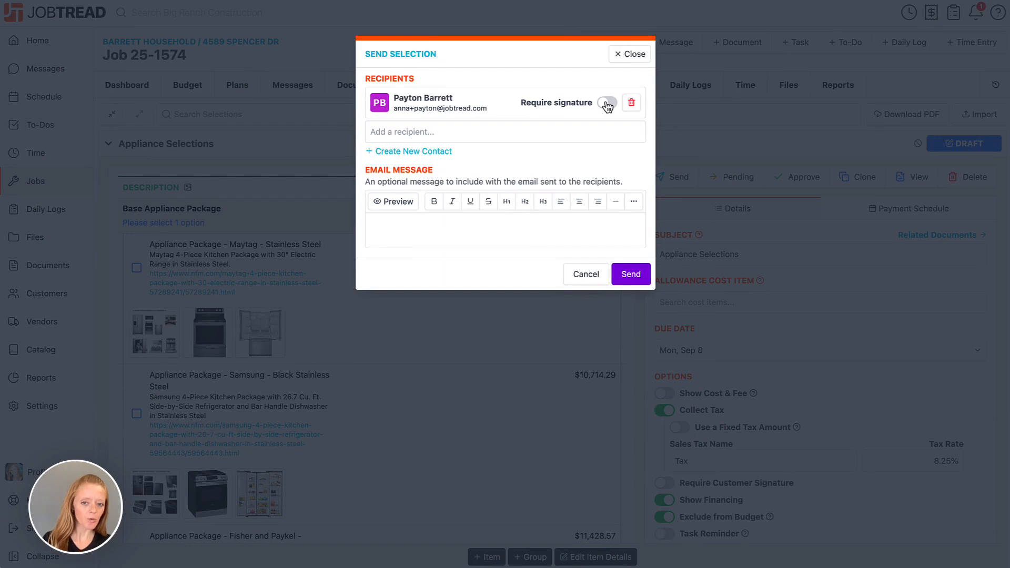
click(608, 104)
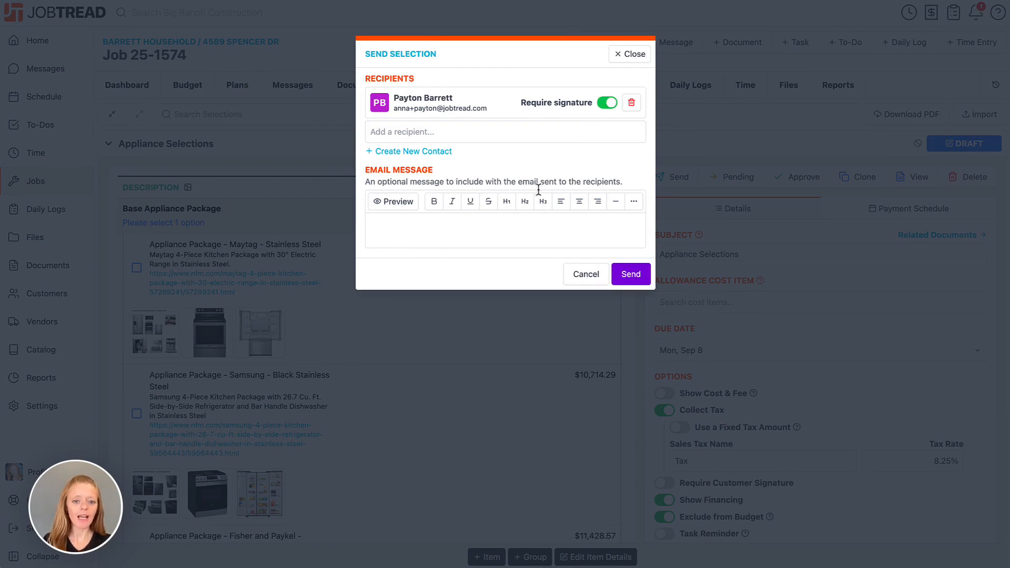
click(513, 232)
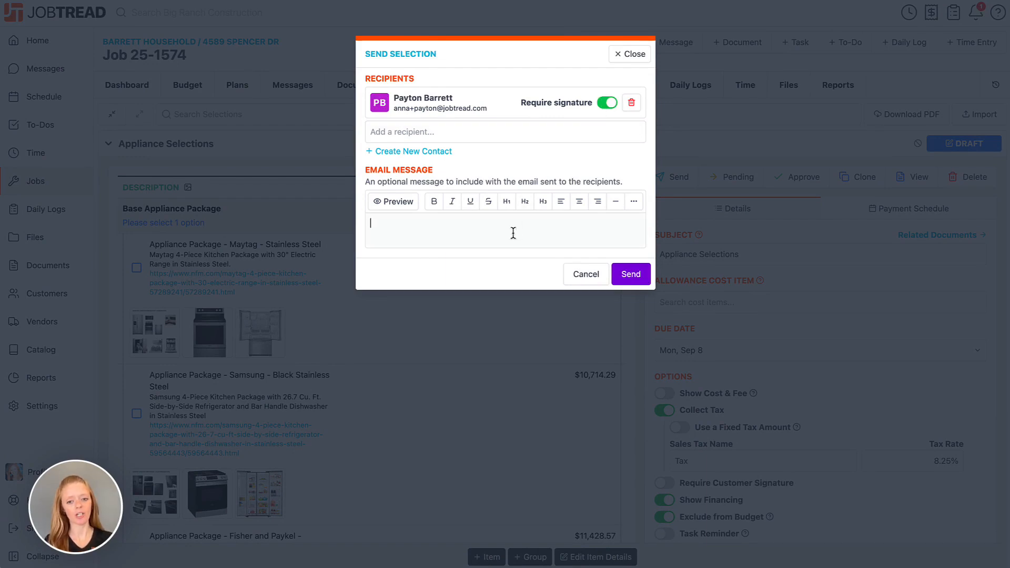
click(631, 274)
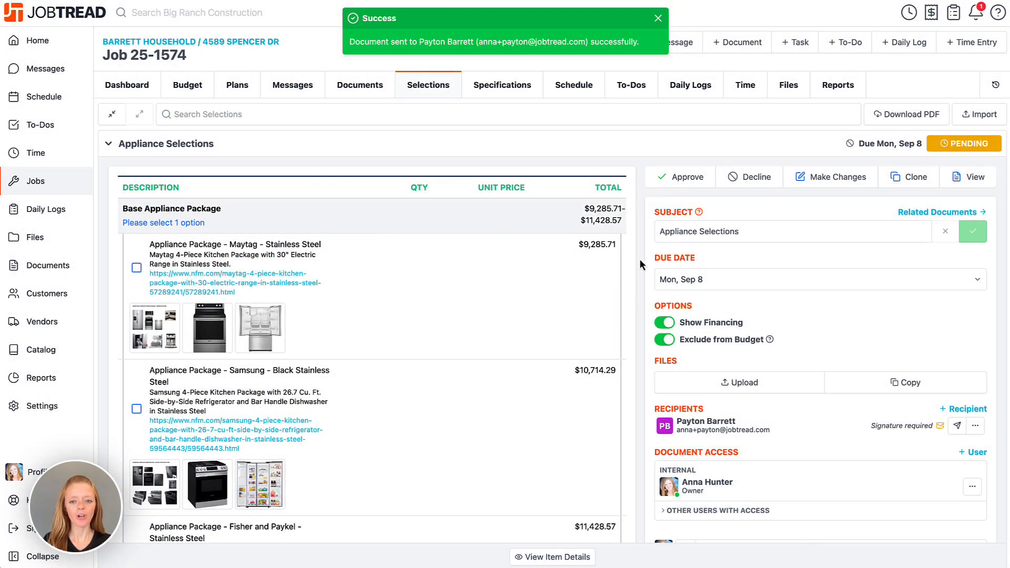
click(639, 147)
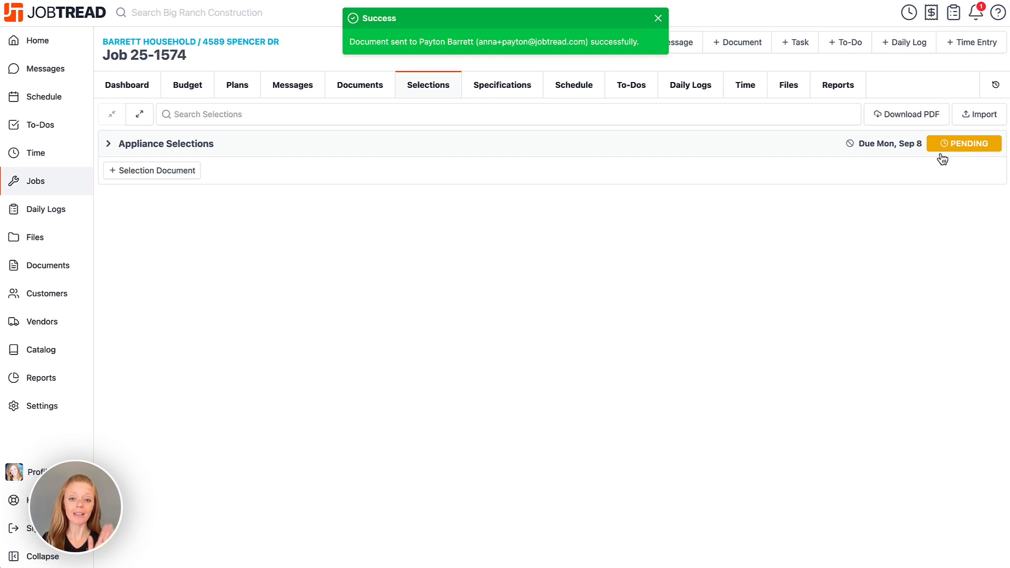
Step: Start another new selection document for the job and name it "Flooring Selections"
click(167, 171)
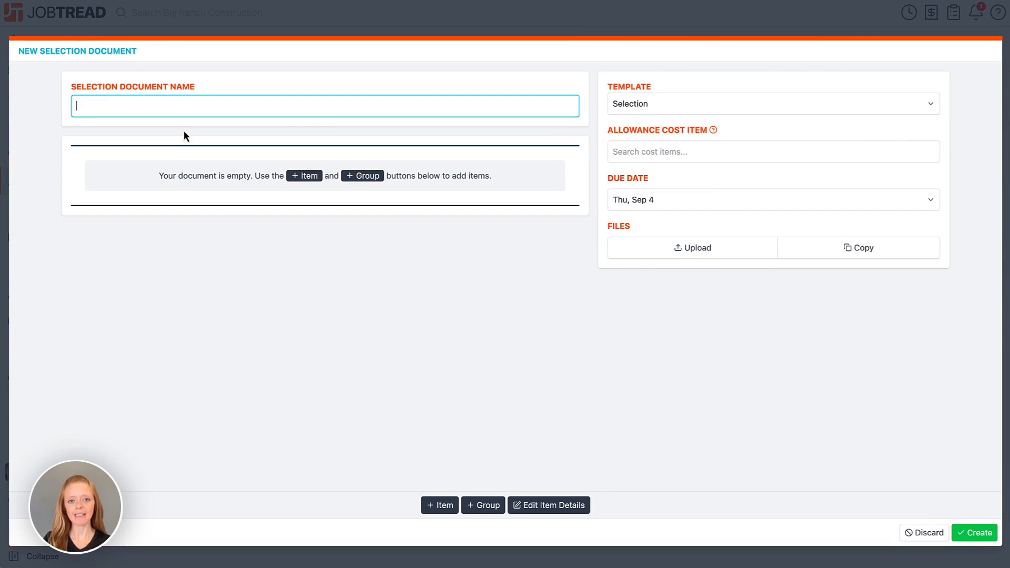
text(F)
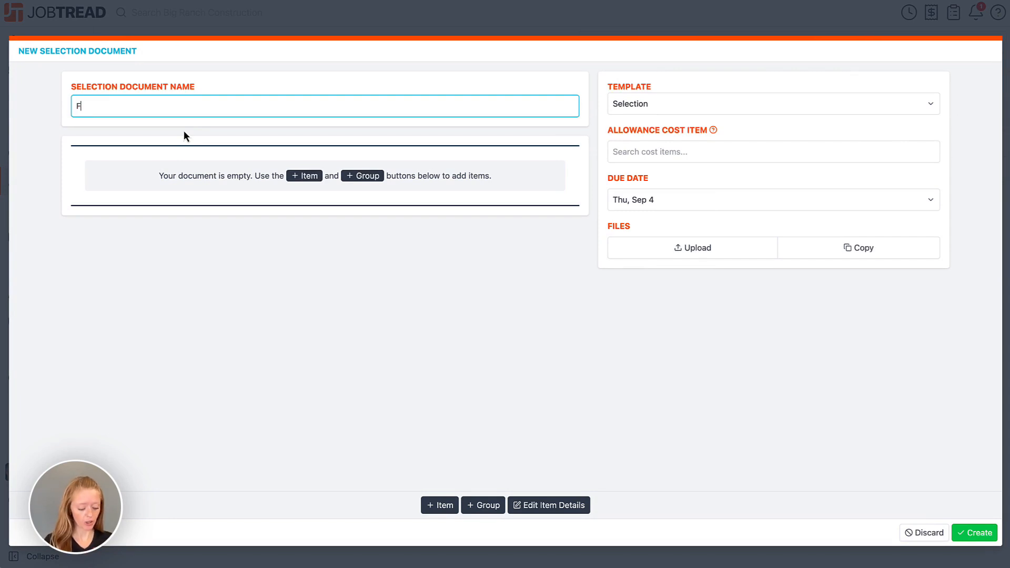
text(looring SElections)
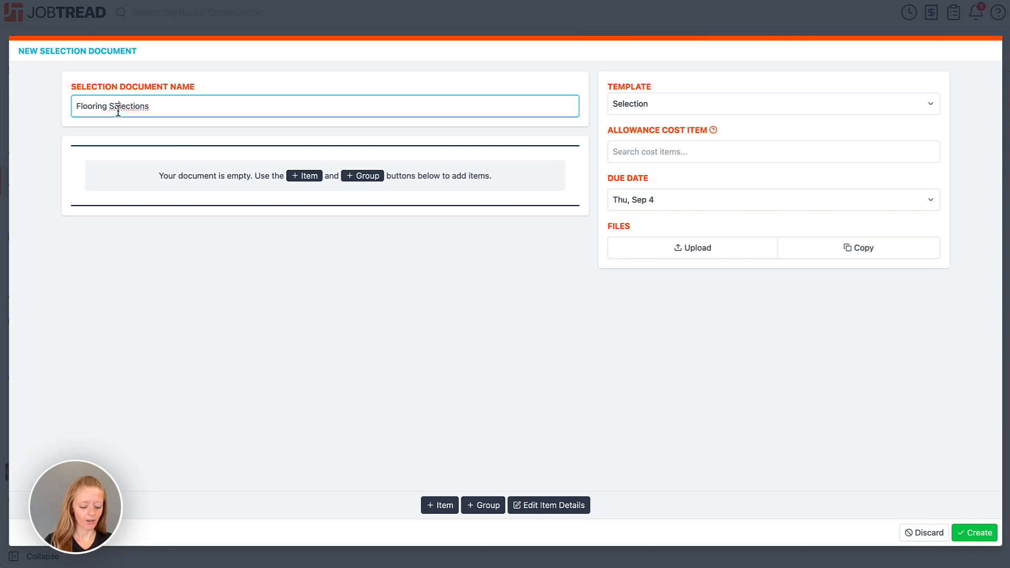
click(311, 268)
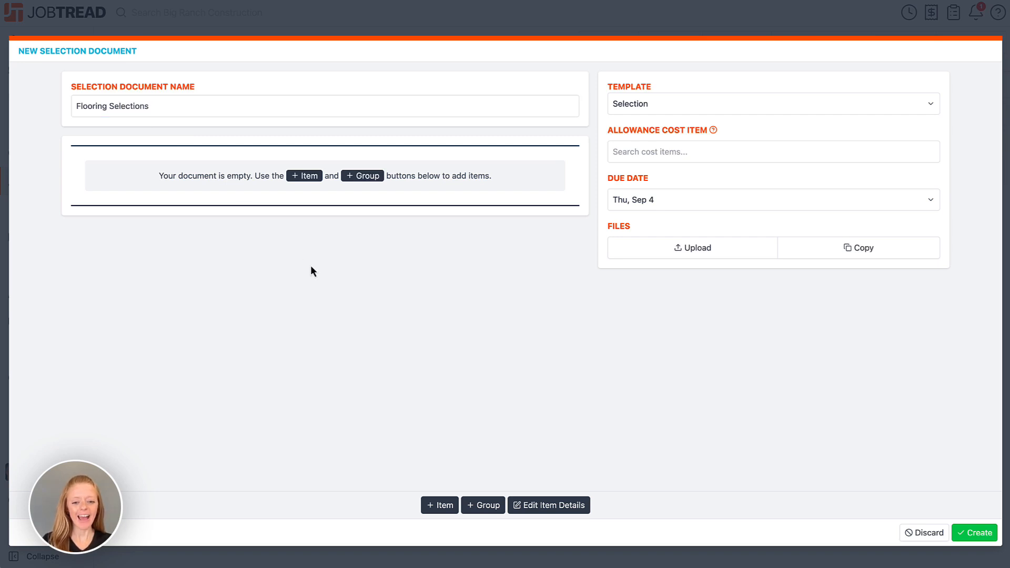
Step: Find the Flooring Selections group in the organization's catalog and add it with its vinyl, tile and hardwood flooring options to the document
click(483, 507)
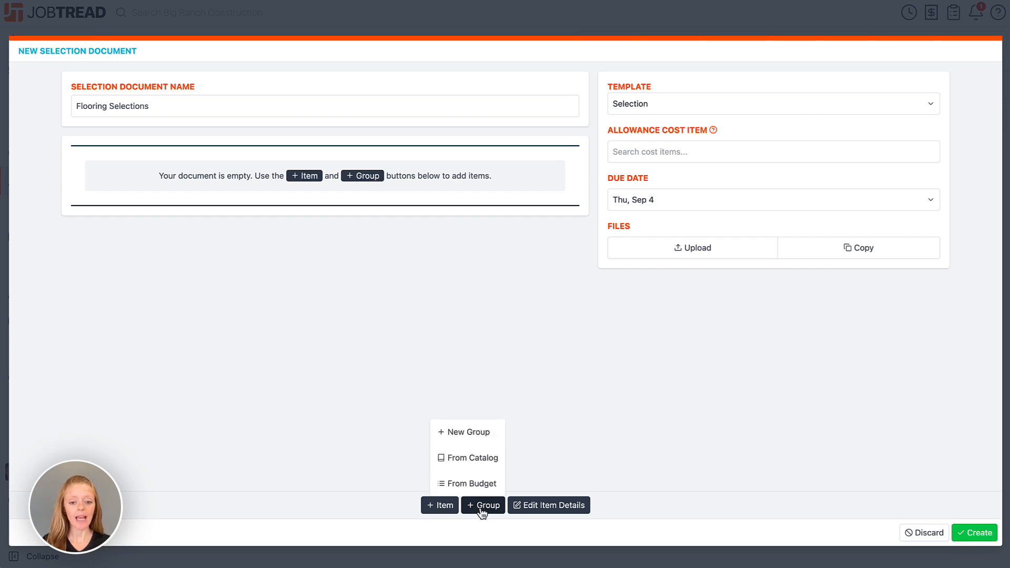
click(485, 459)
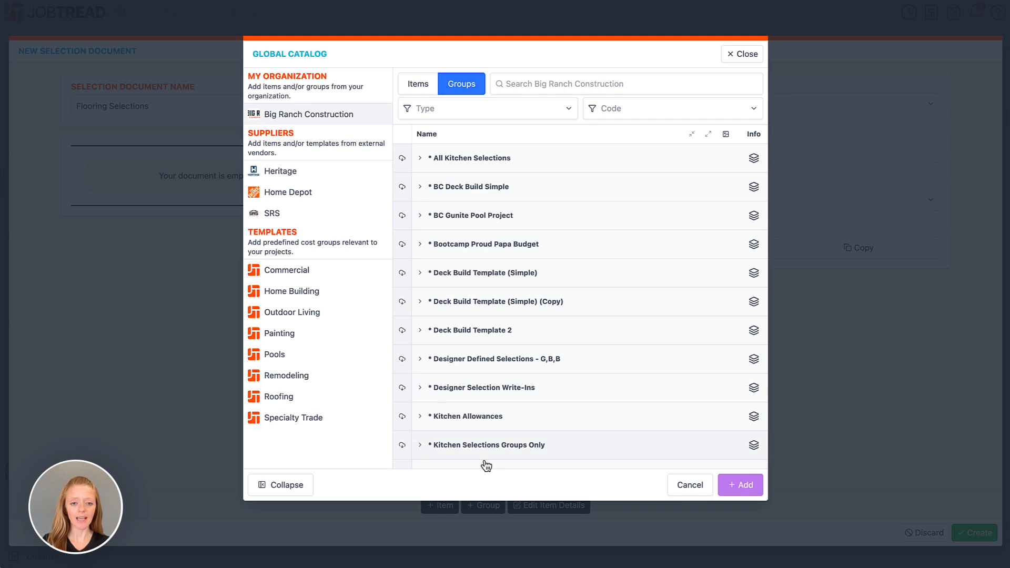
click(524, 86)
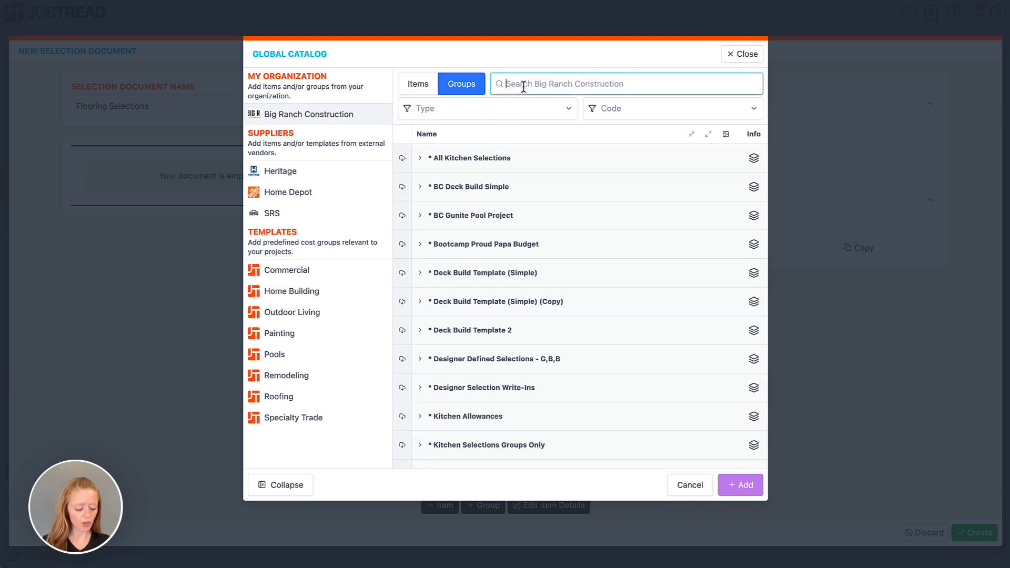
text(floori)
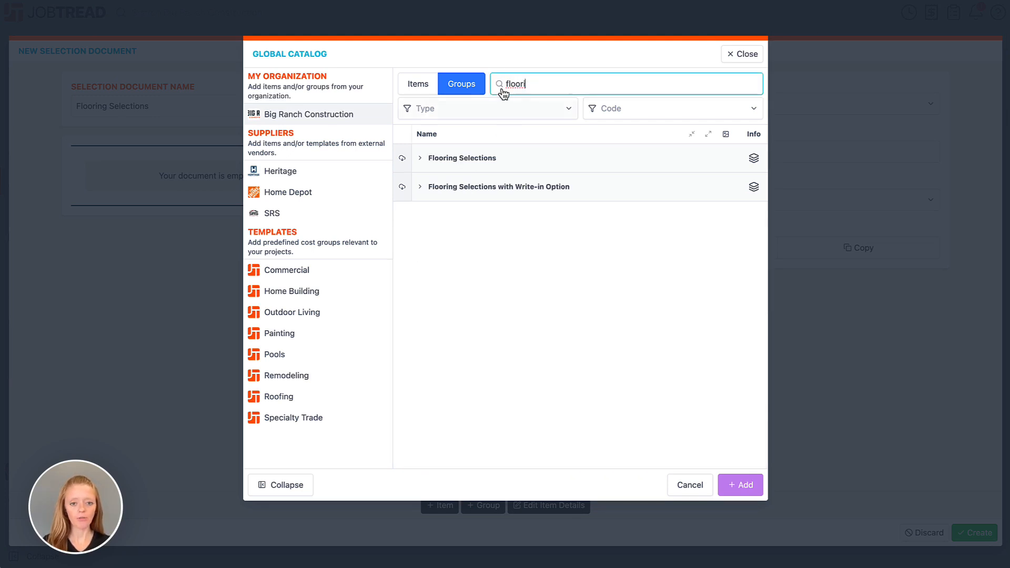
click(419, 164)
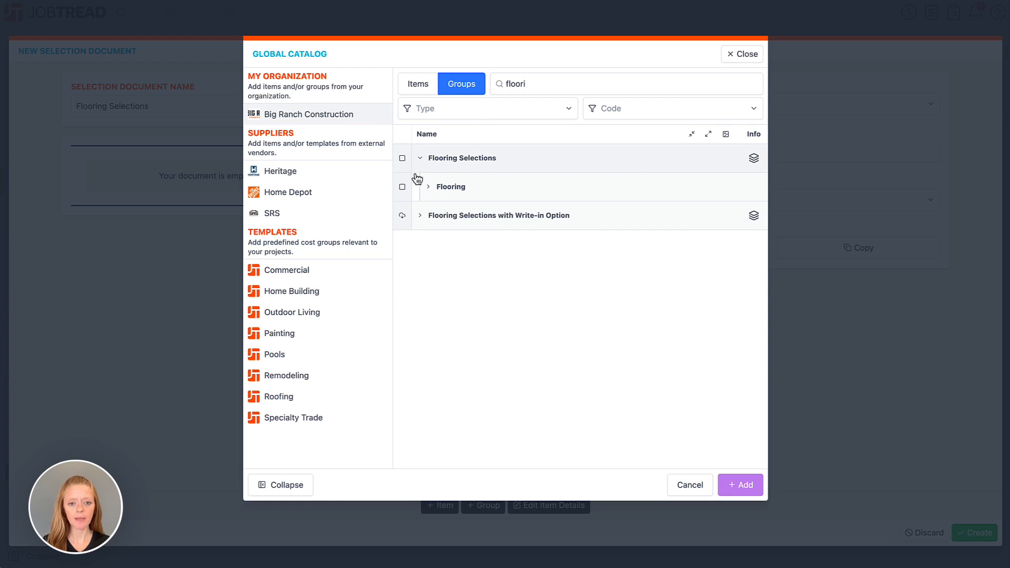
click(424, 195)
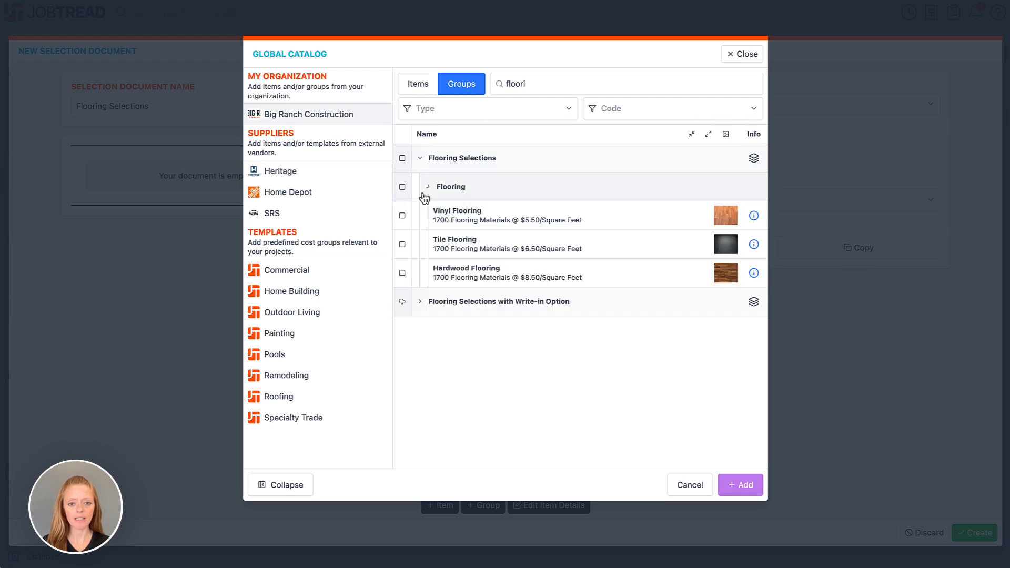
click(401, 167)
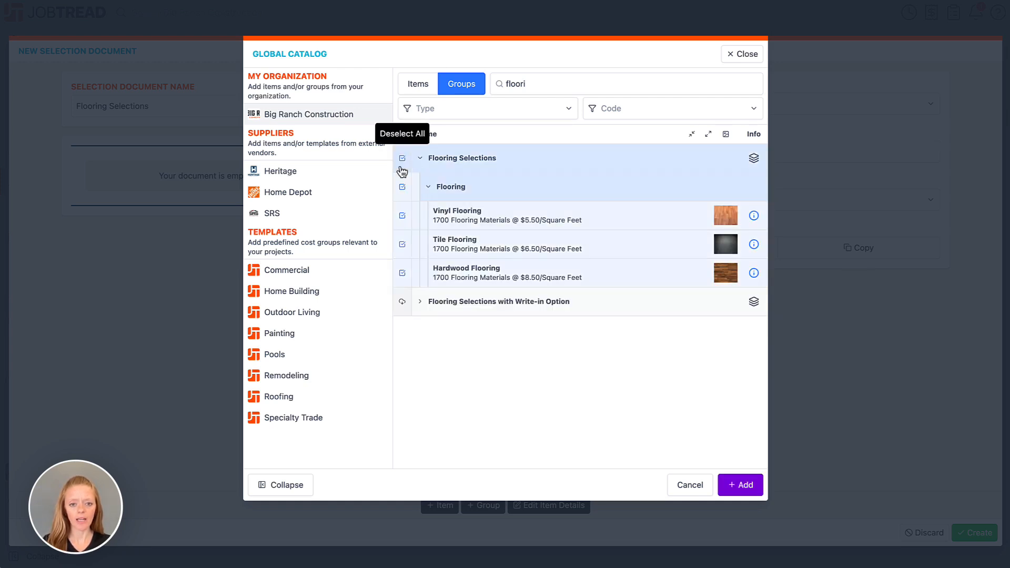
click(741, 484)
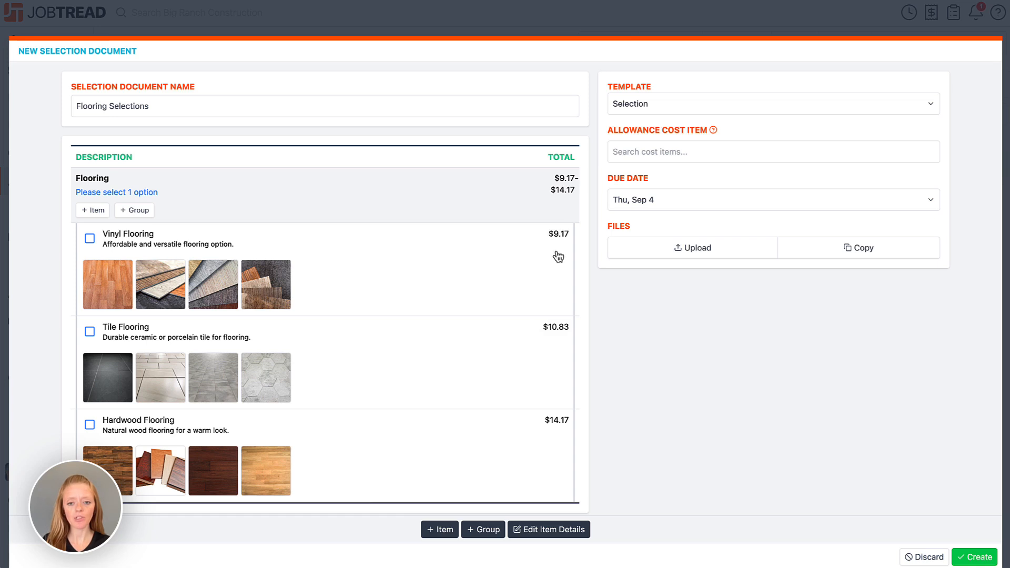
Step: Set the Vinyl Flooring item's quantity to 200 square feet in its cost item details
click(110, 240)
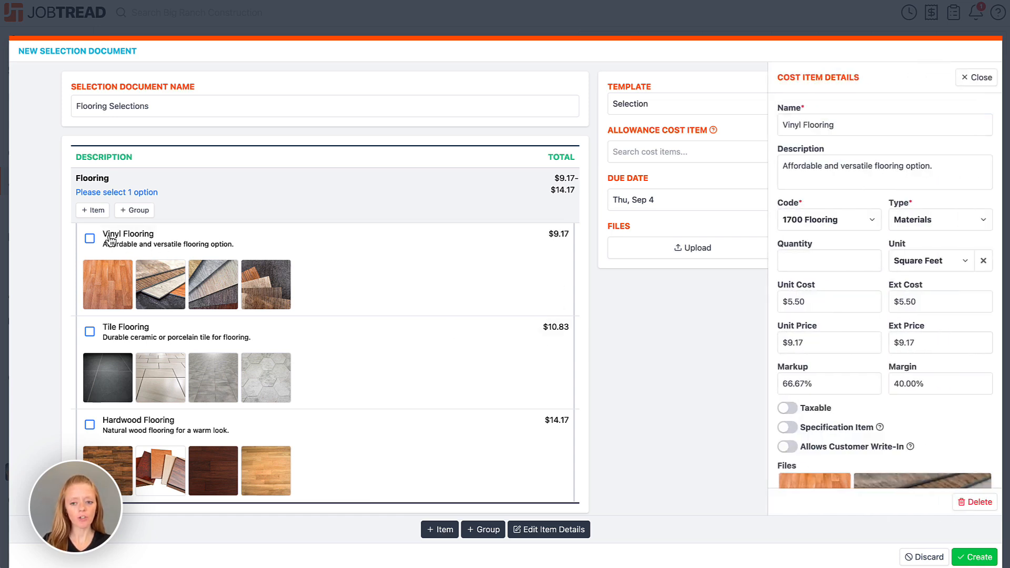
click(786, 262)
text(200)
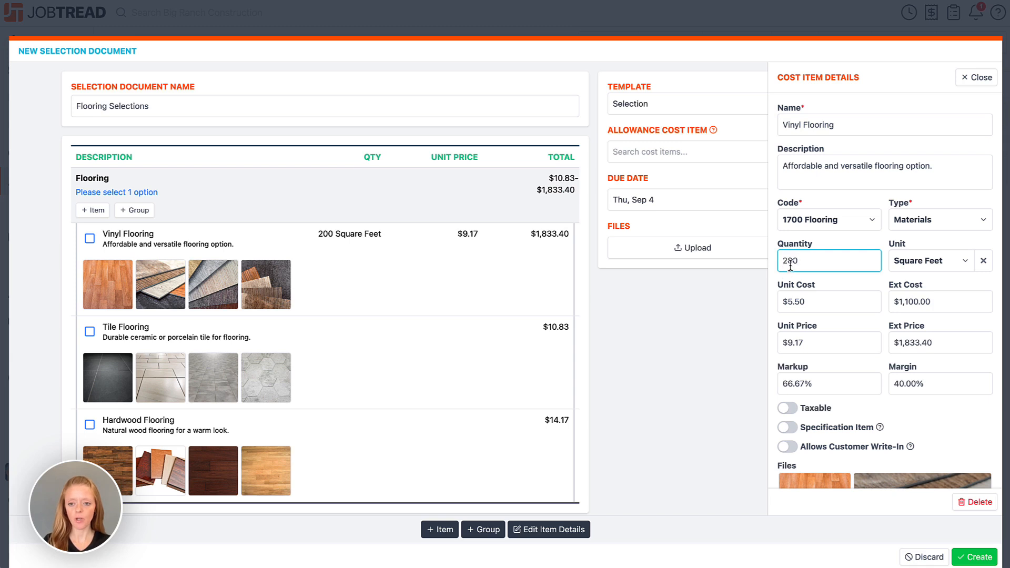
click(698, 333)
click(976, 78)
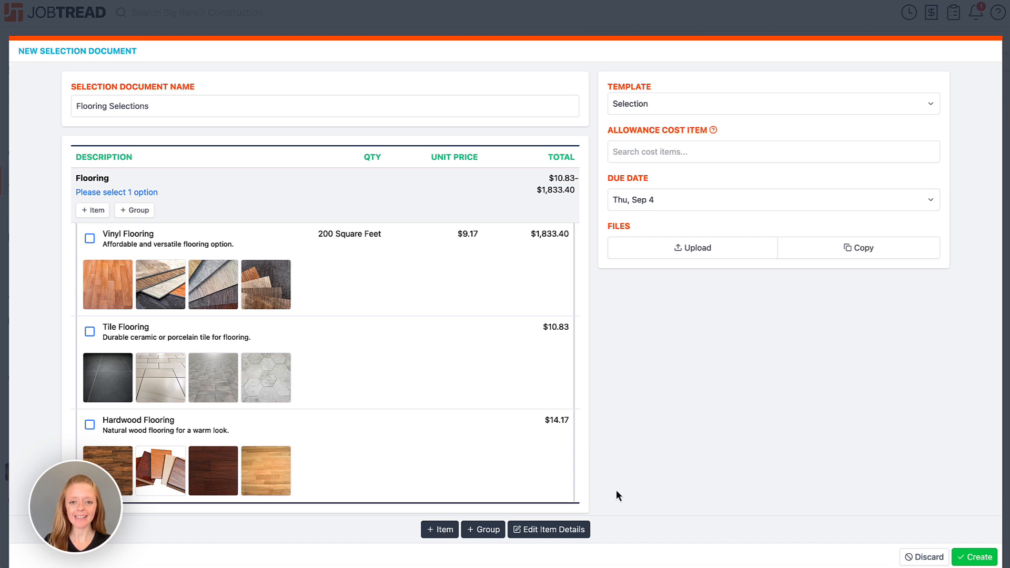
Step: Open the item details grid for the whole document and set the Tile Flooring quantity to 200
click(535, 532)
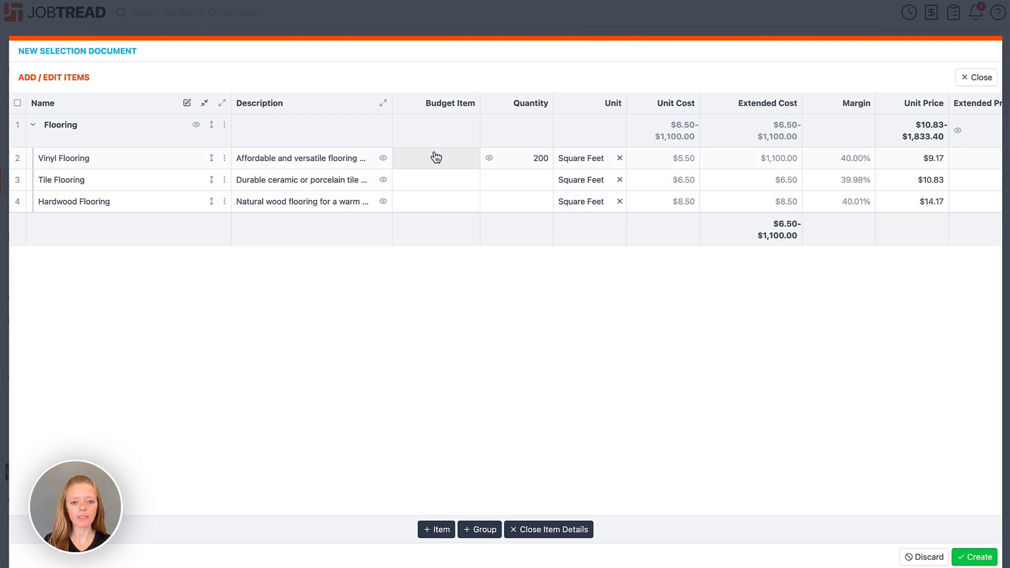
click(520, 179)
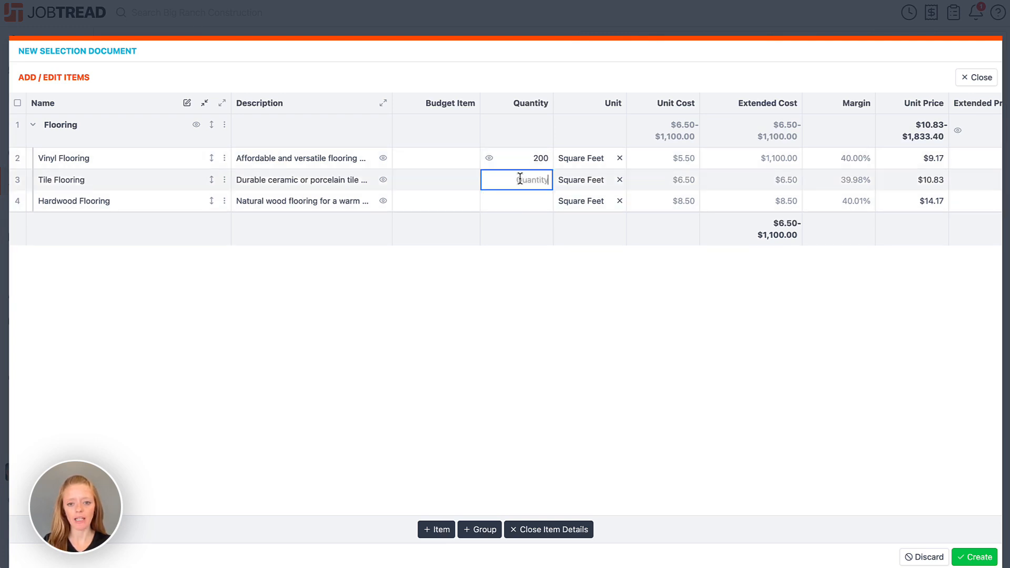
text(200)
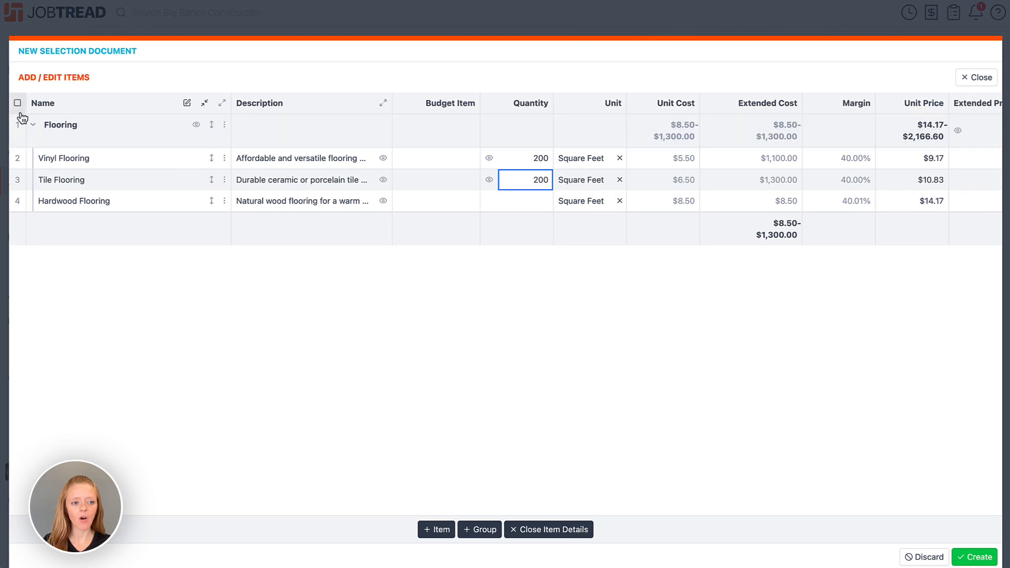
Step: Apply a mass action setting the quantity to 200 for the Flooring group and all its items, and close the item details
click(103, 145)
click(851, 161)
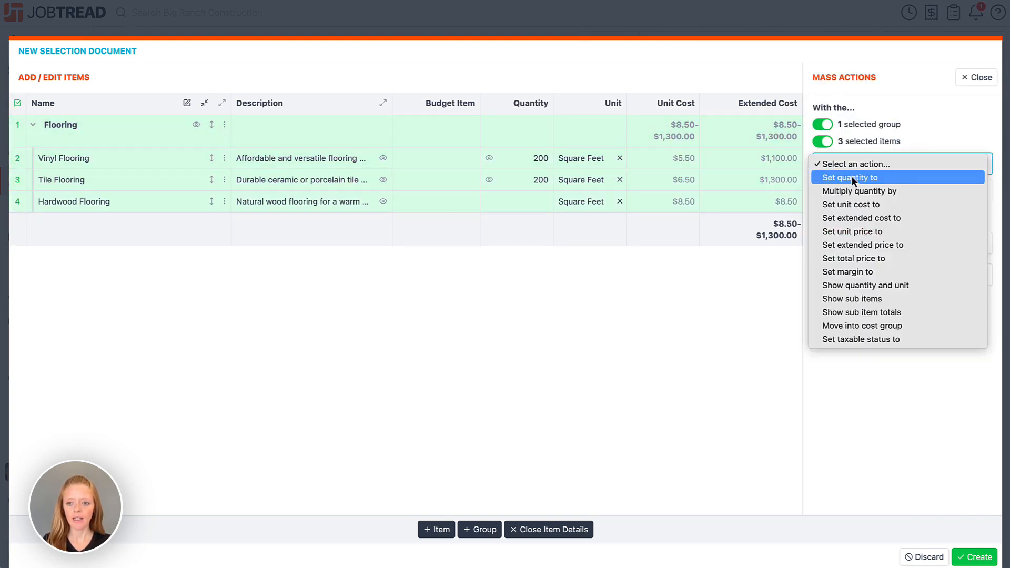
click(853, 179)
click(853, 189)
text(200)
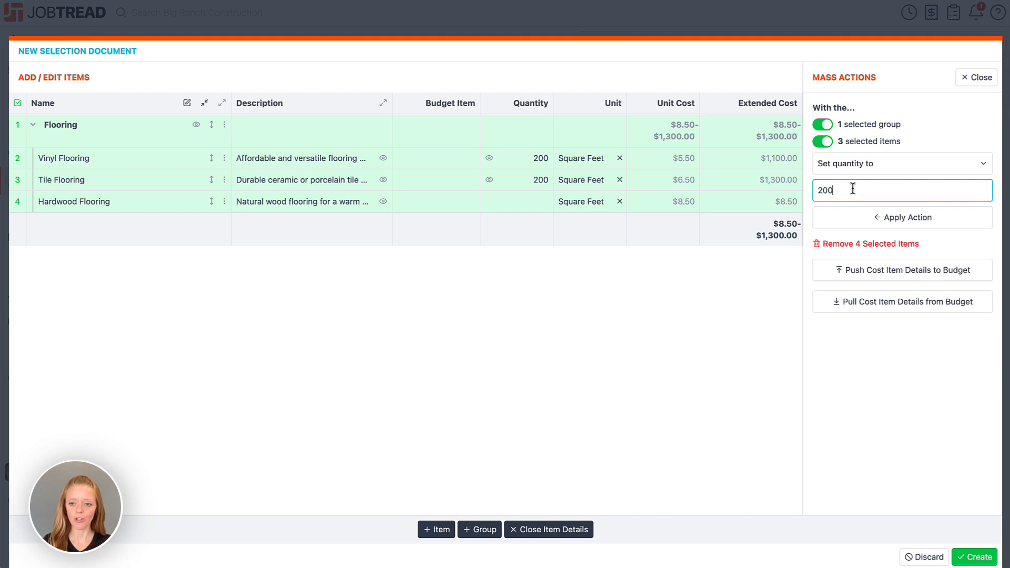
click(858, 224)
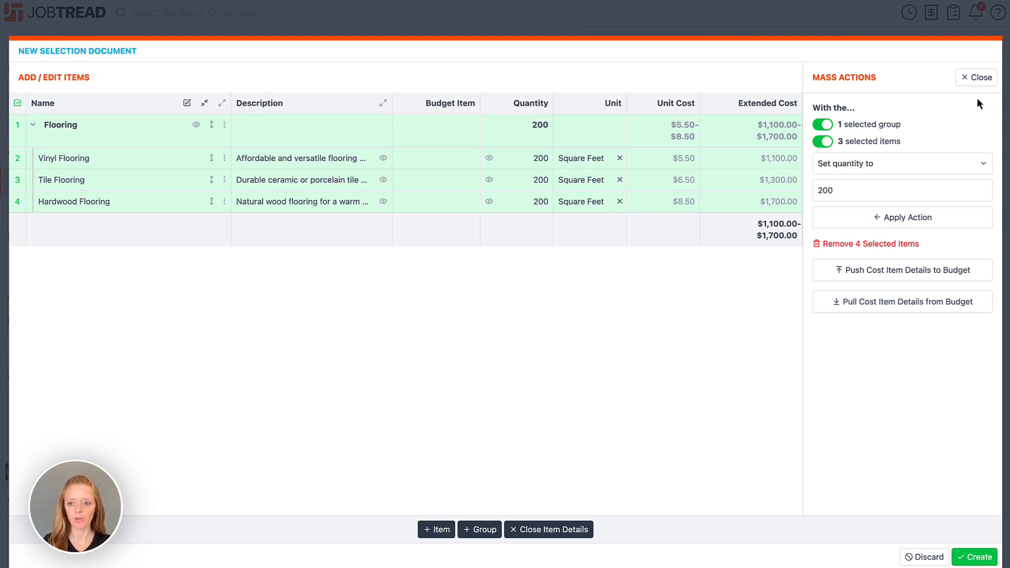
click(977, 79)
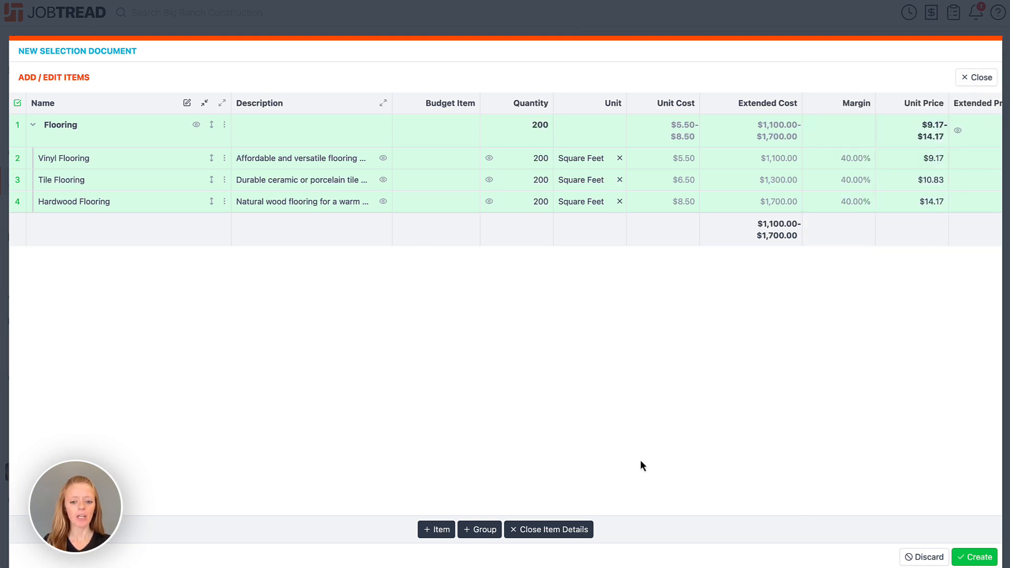
click(545, 532)
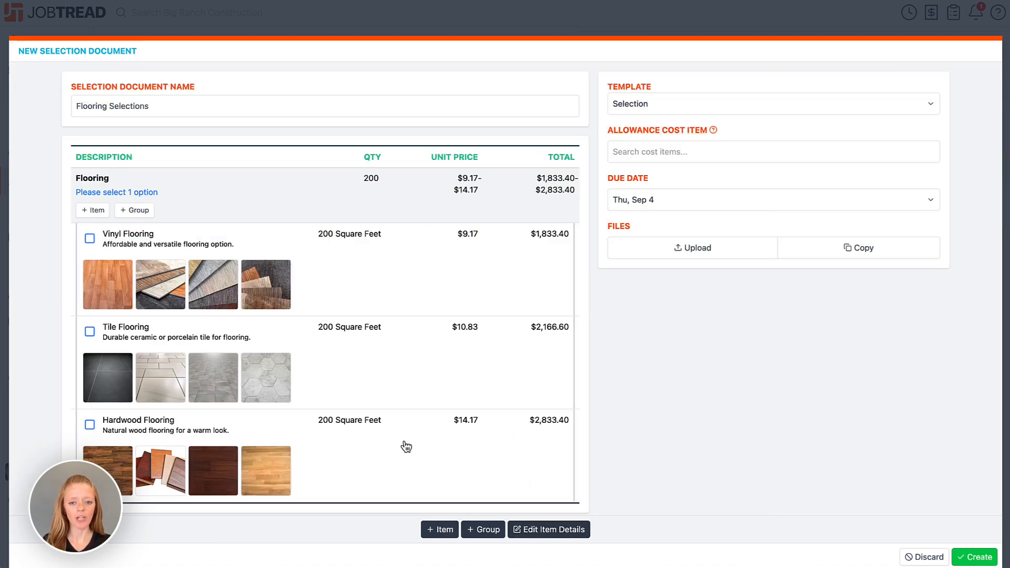
Step: Set the due date to Fri, Sep 12 and create the Flooring Selections document
click(669, 202)
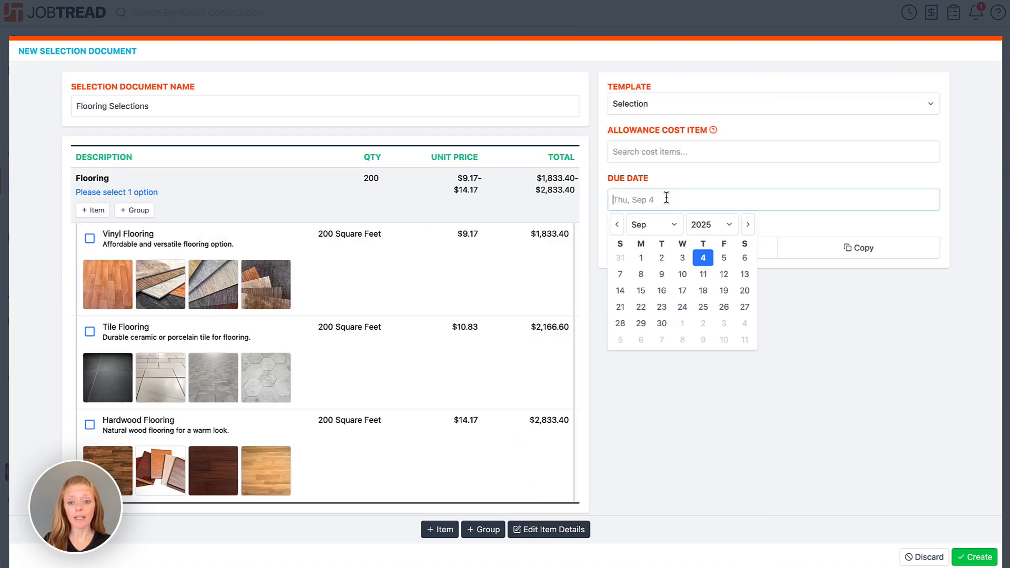
click(724, 275)
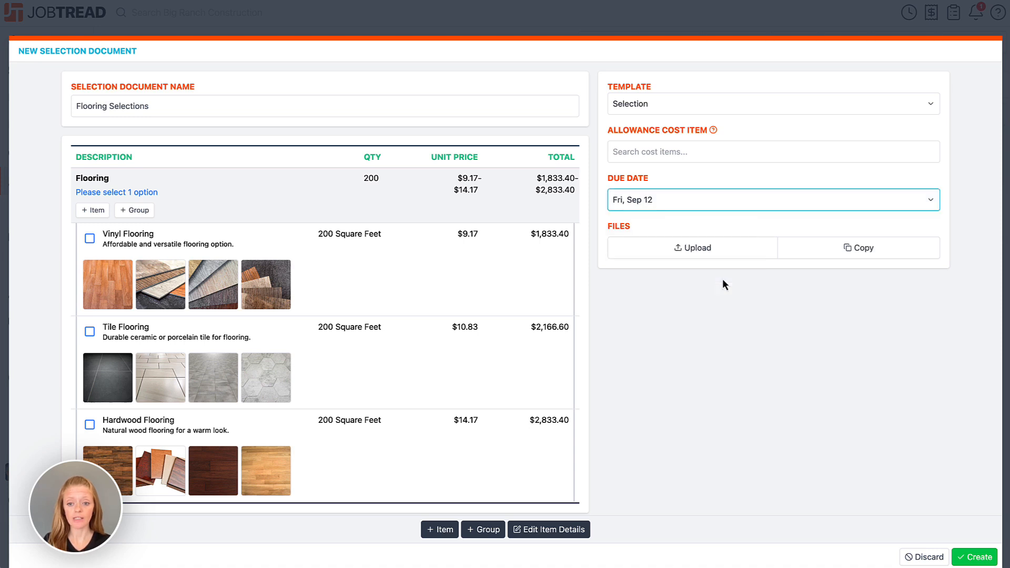
click(729, 348)
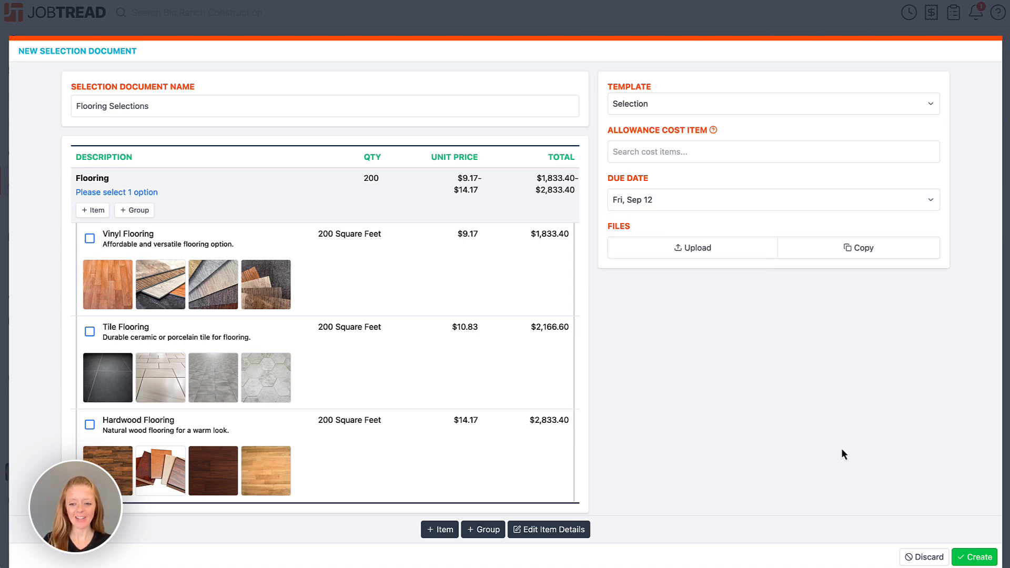
click(969, 556)
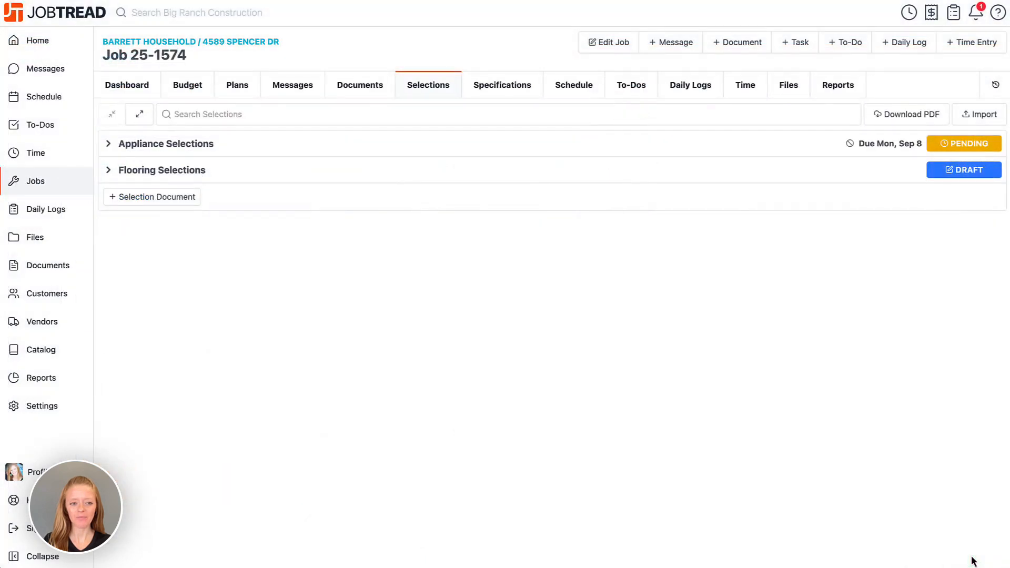
Step: Open the Flooring Selections draft and exclude it from the budget
click(513, 171)
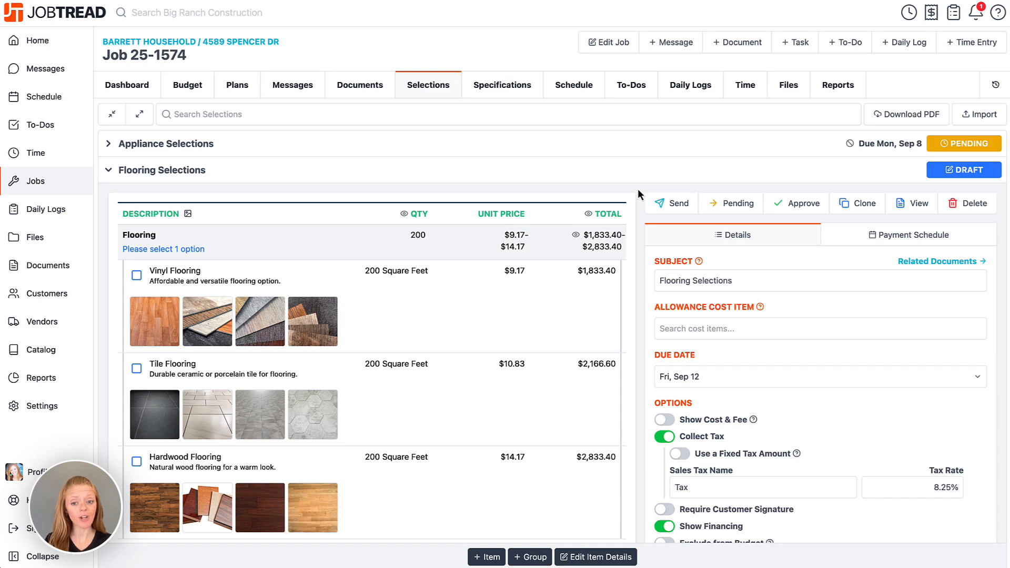
scroll(639, 193, down, 3)
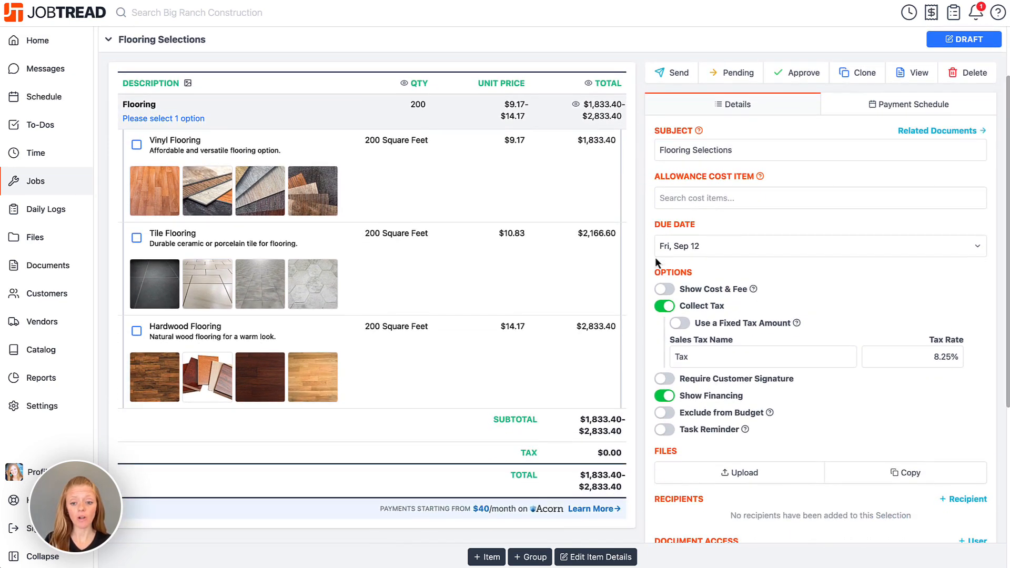
click(665, 414)
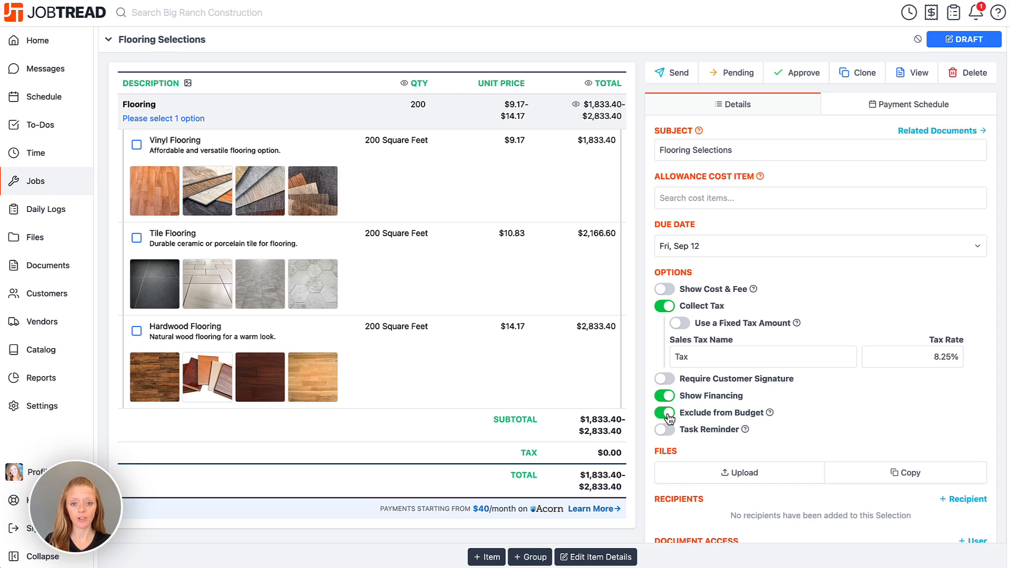
Step: Hide the quantity column in the Flooring Selections document, try hiding the line item files and show them again, and save
scroll(669, 418, up, 1)
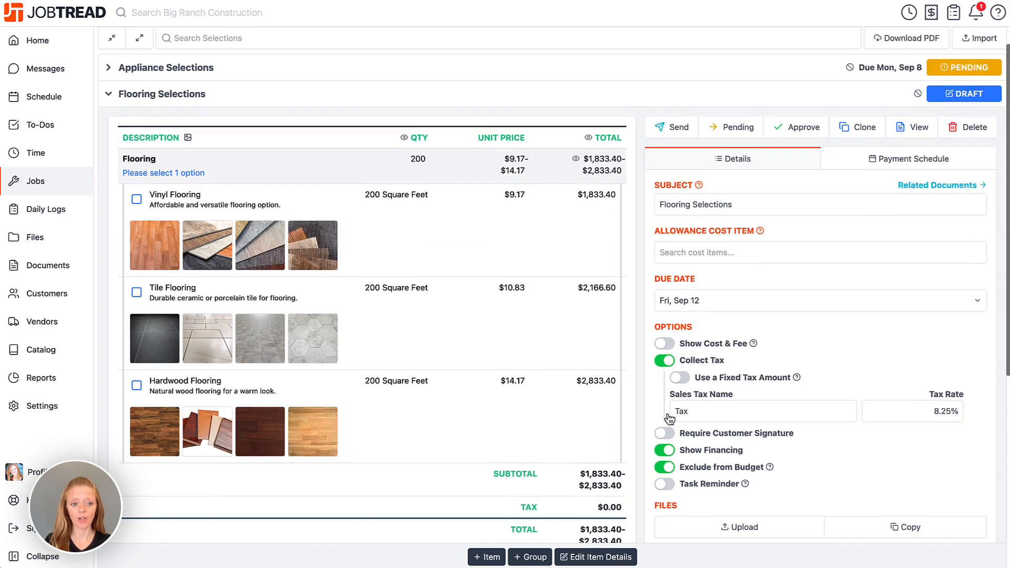
click(405, 138)
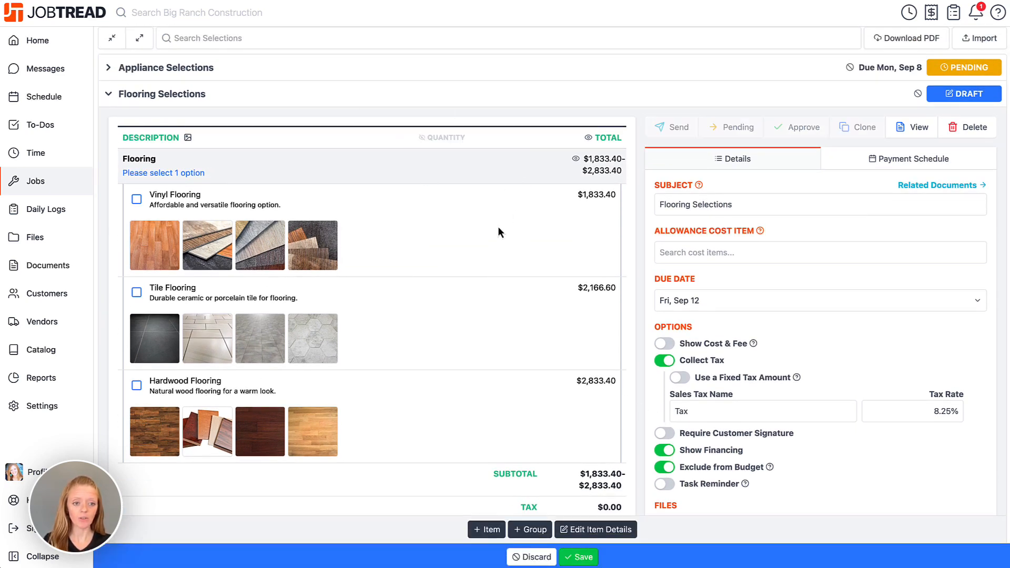
click(188, 138)
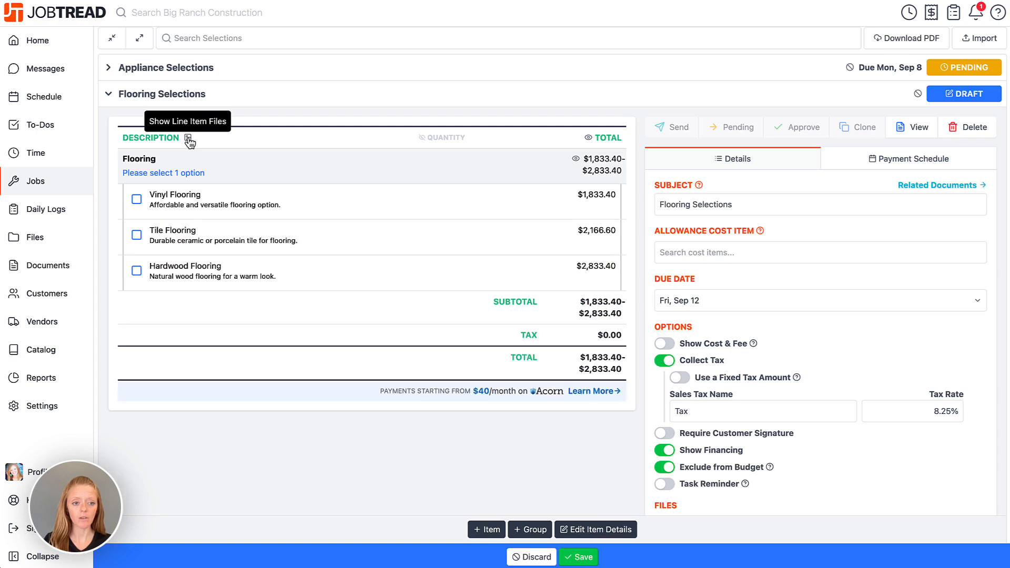
click(188, 139)
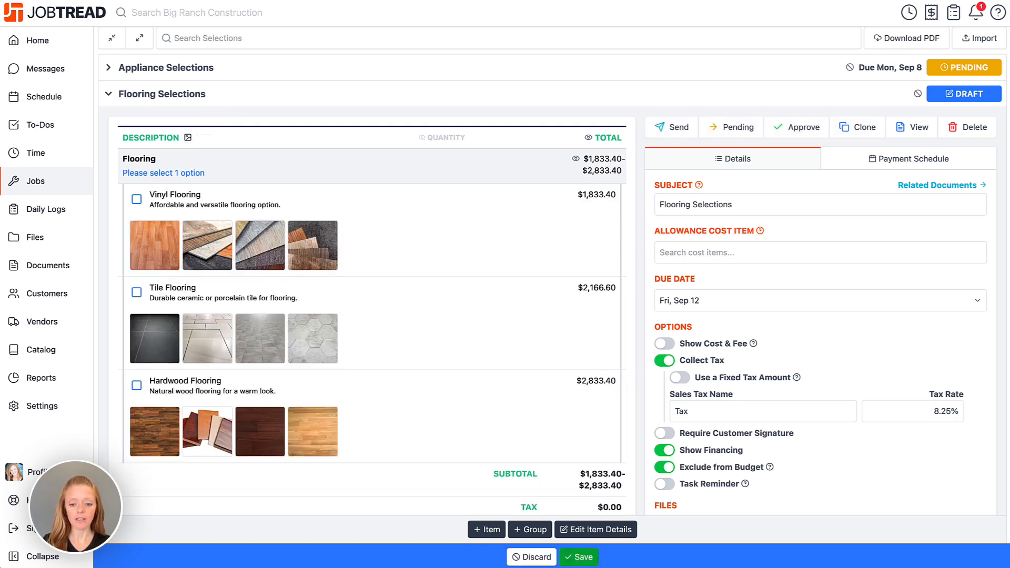
Step: Send the Flooring Selections document to the customer contact with a signature required and no email message, and collapse it
scroll(615, 356, up, 3)
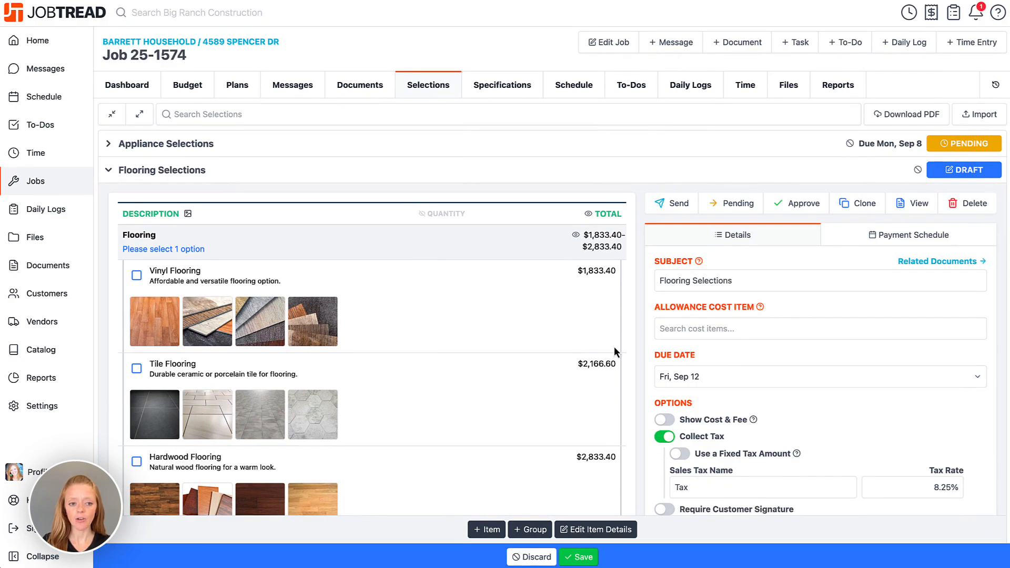
click(674, 205)
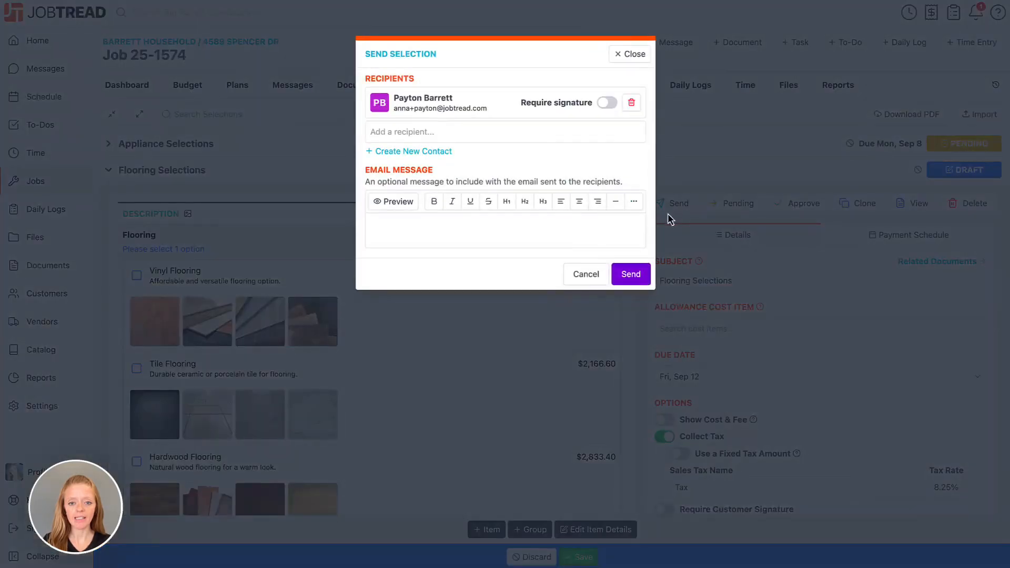
click(608, 104)
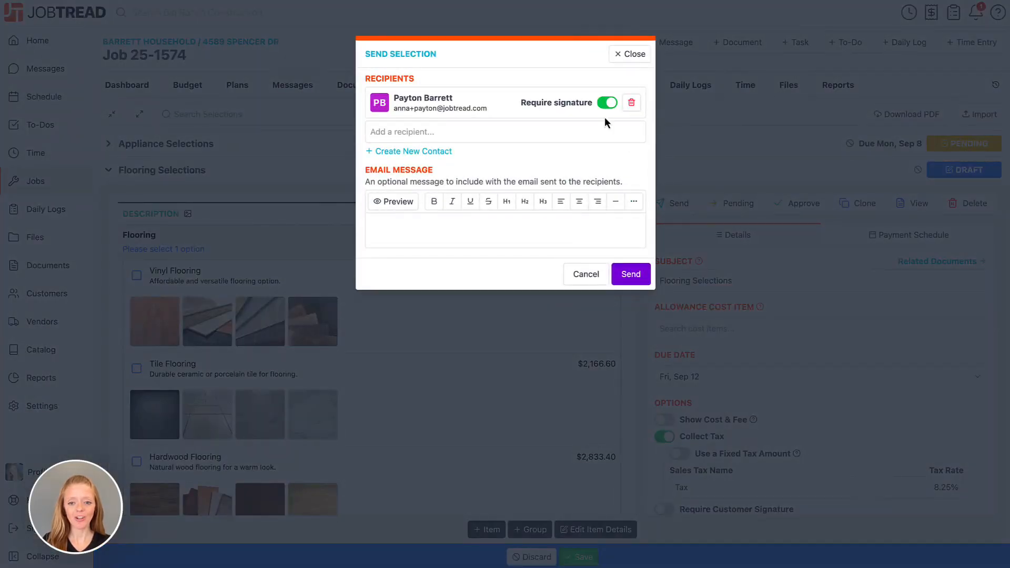
click(640, 279)
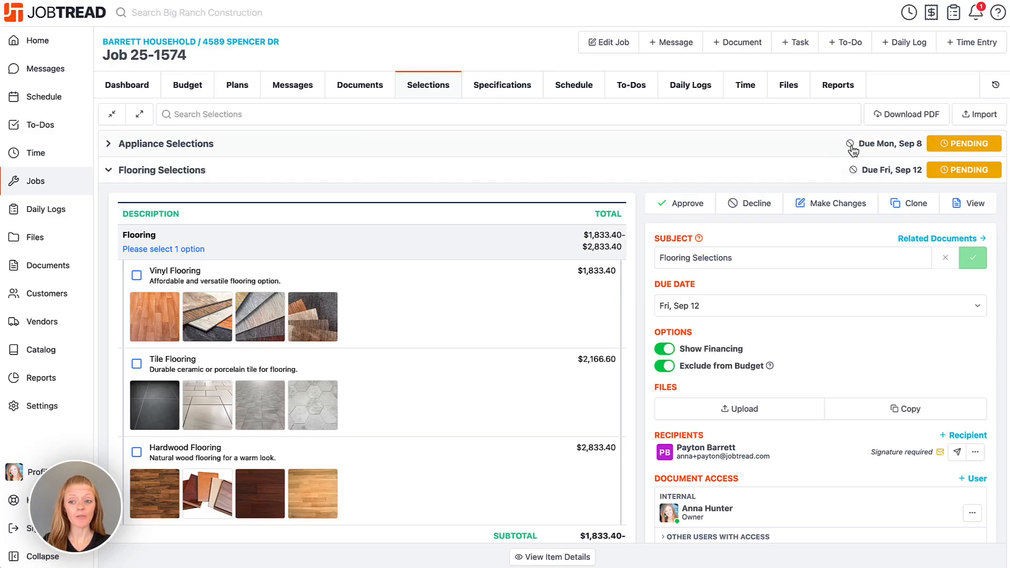
click(801, 173)
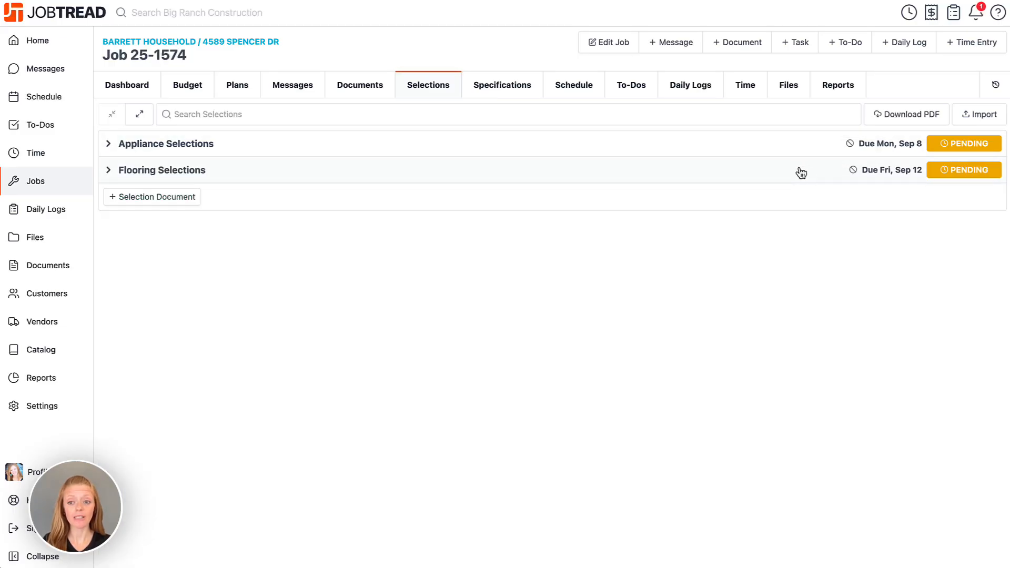
Step: Expand the Flooring Selections document to check its Exclude from Budget option, leave it enabled, and collapse the document
mouse_move(850, 153)
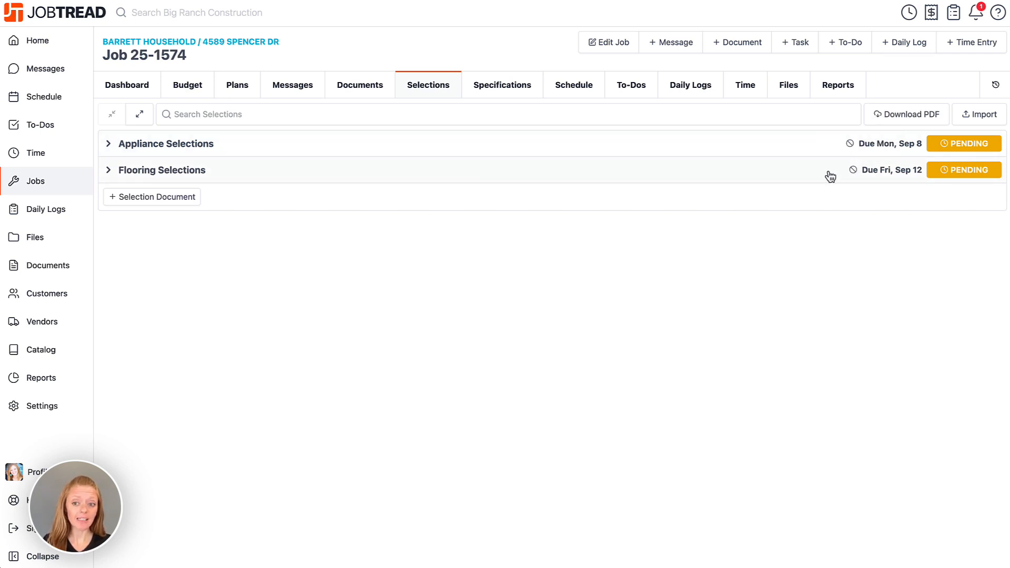
click(812, 177)
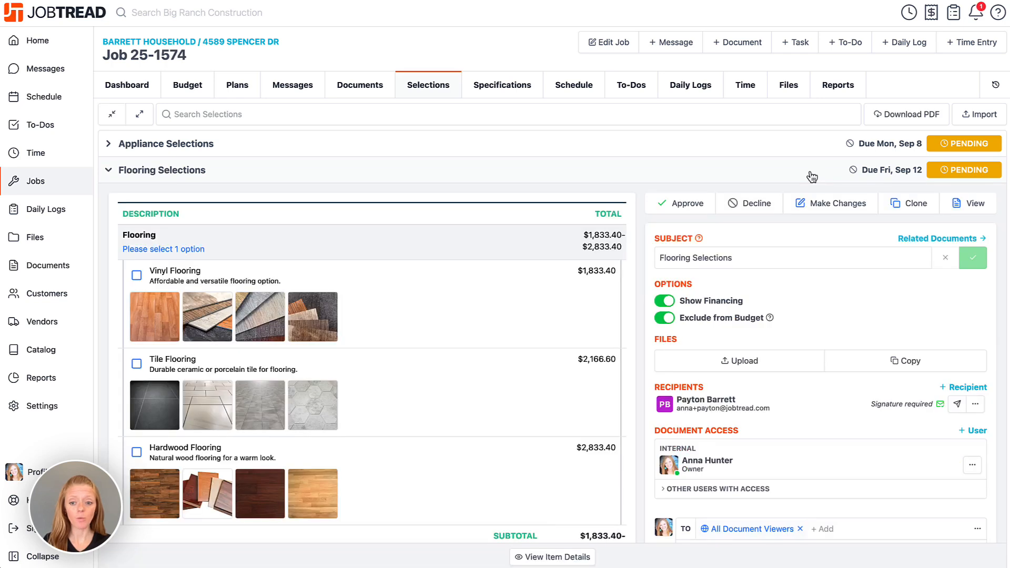
click(668, 323)
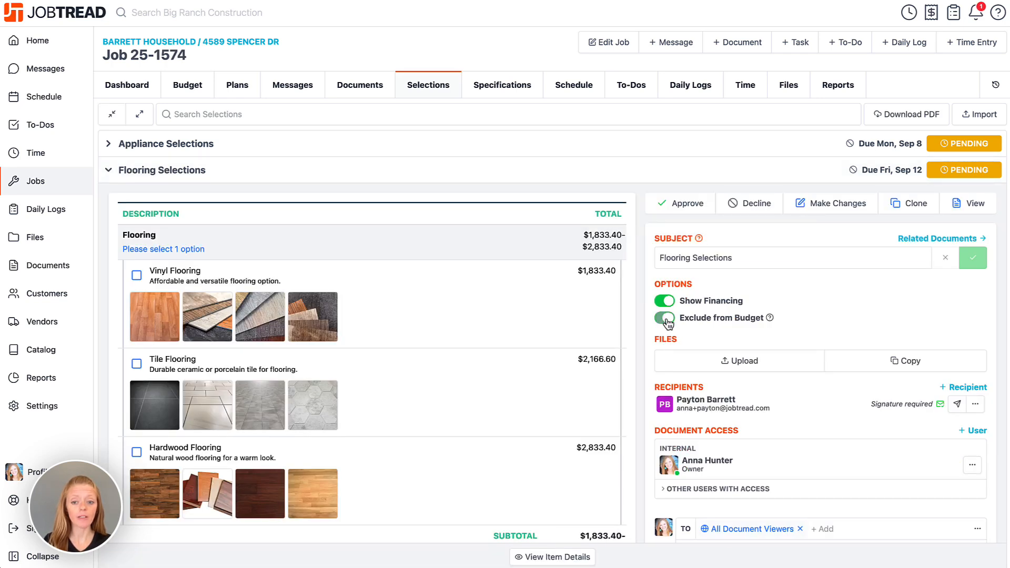
click(668, 322)
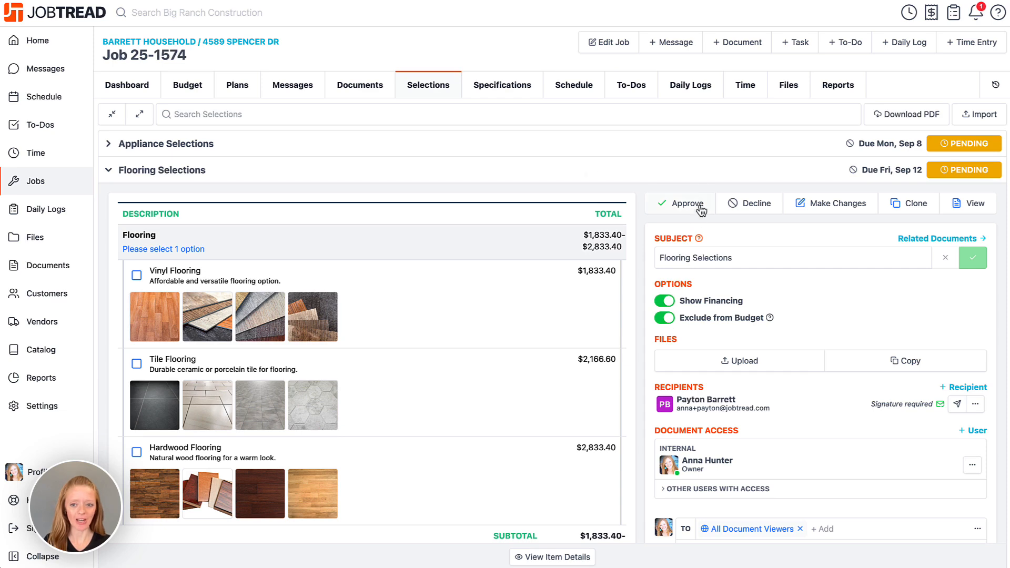
click(711, 182)
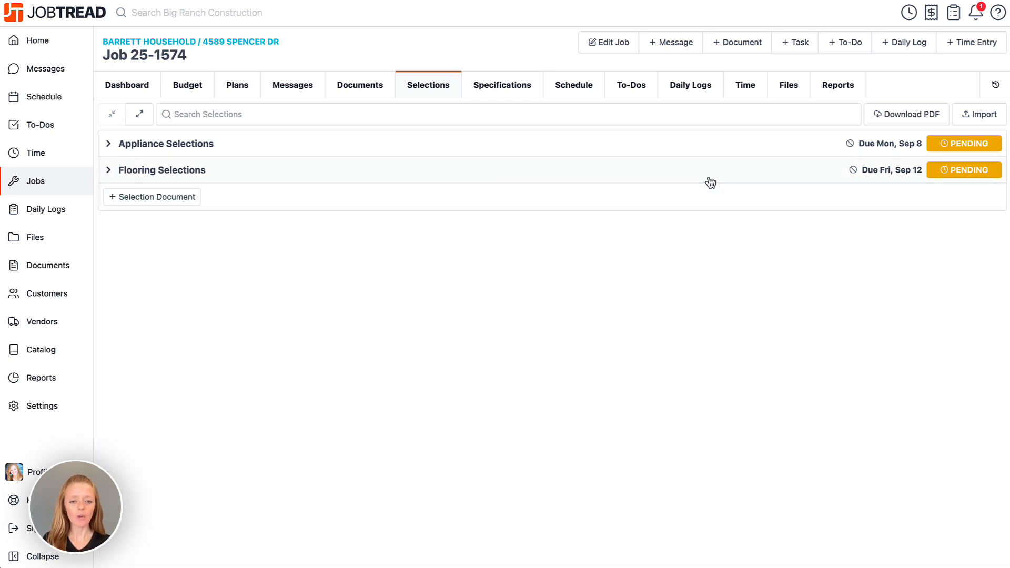
Step: Open the Appliance Selections document for review and submission and select the Samsung - Black Stainless Steel appliance package
click(652, 151)
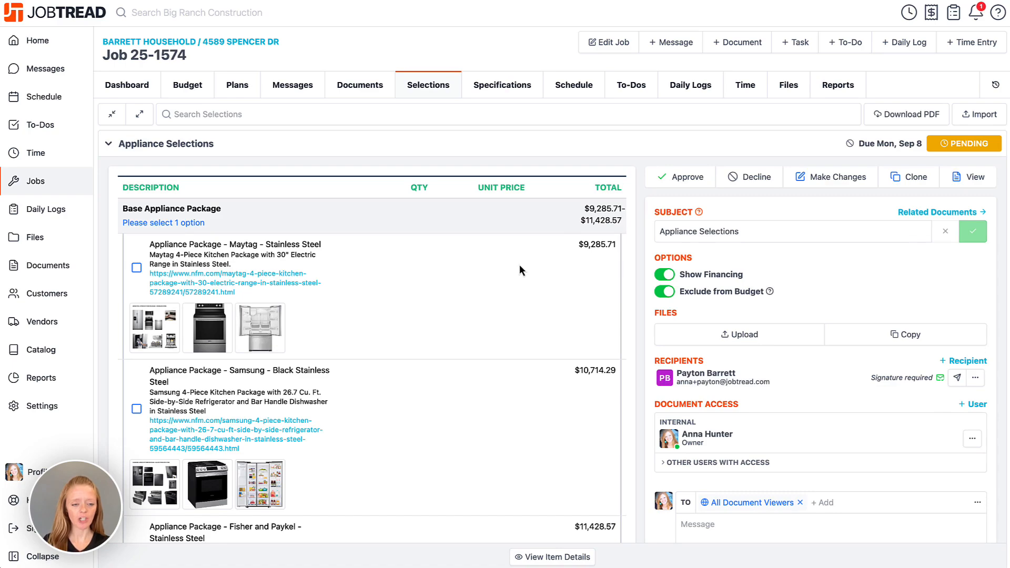
scroll(537, 410, down, 15)
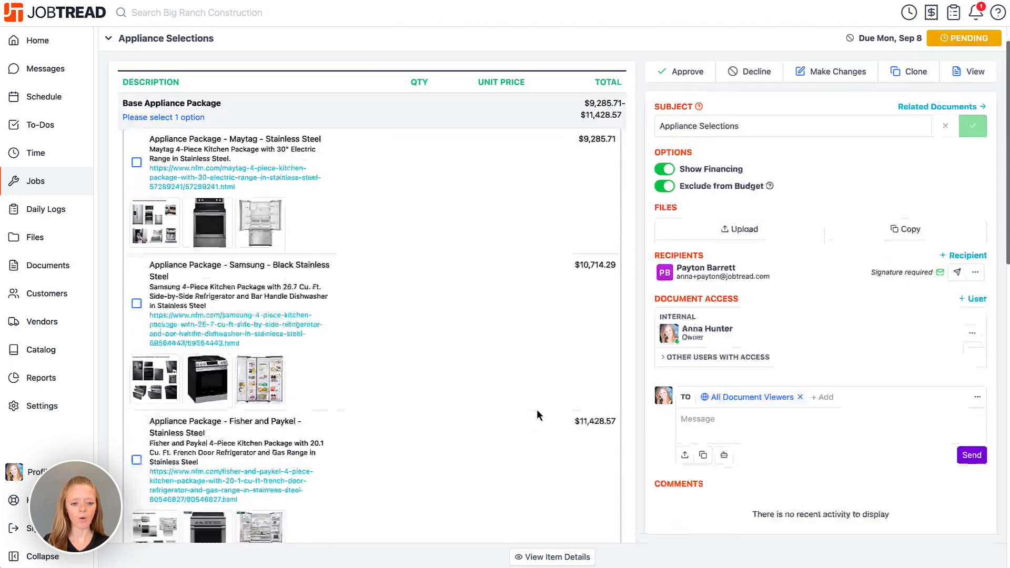
scroll(537, 410, down, 5)
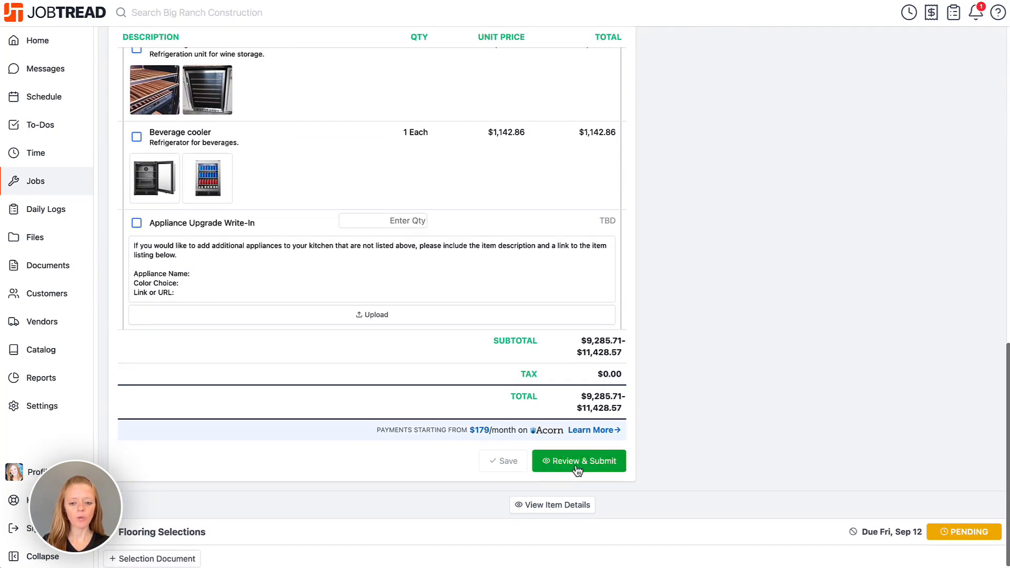
click(576, 466)
scroll(432, 261, down, 4)
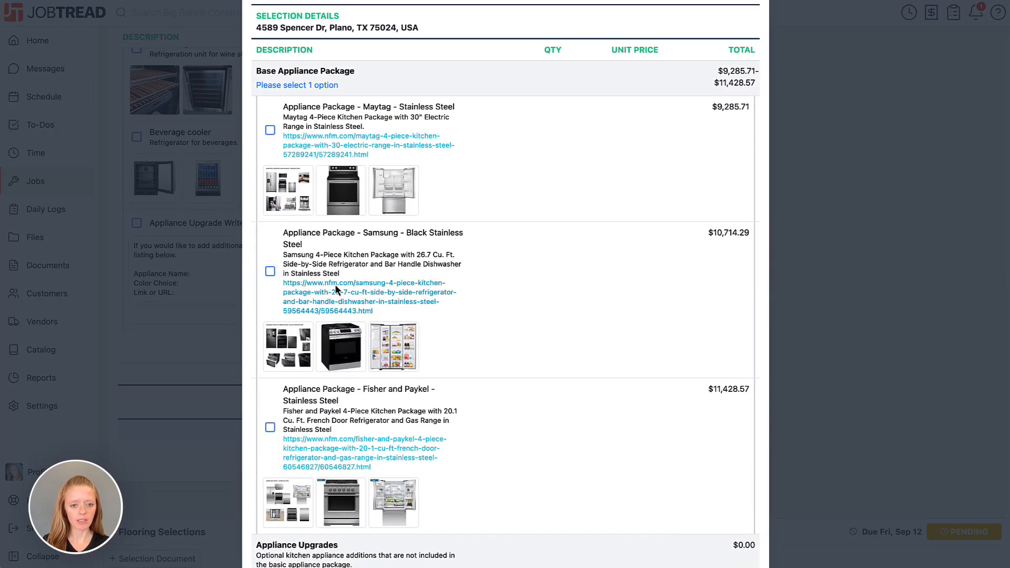
click(270, 271)
Step: Select the range hood, wine fridge and beverage cooler under Appliance Upgrades
scroll(476, 361, down, 2)
scroll(479, 367, down, 5)
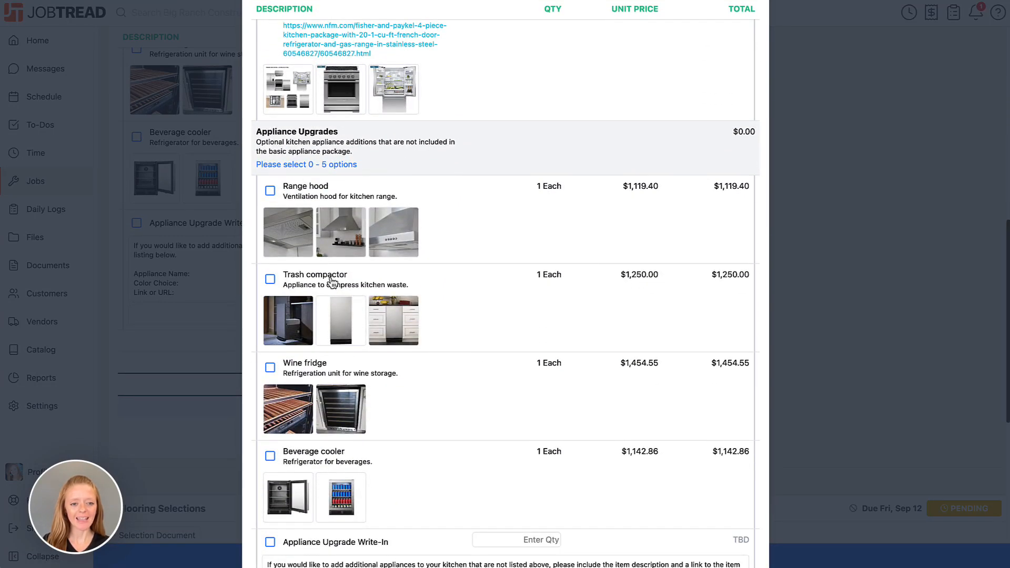
click(270, 188)
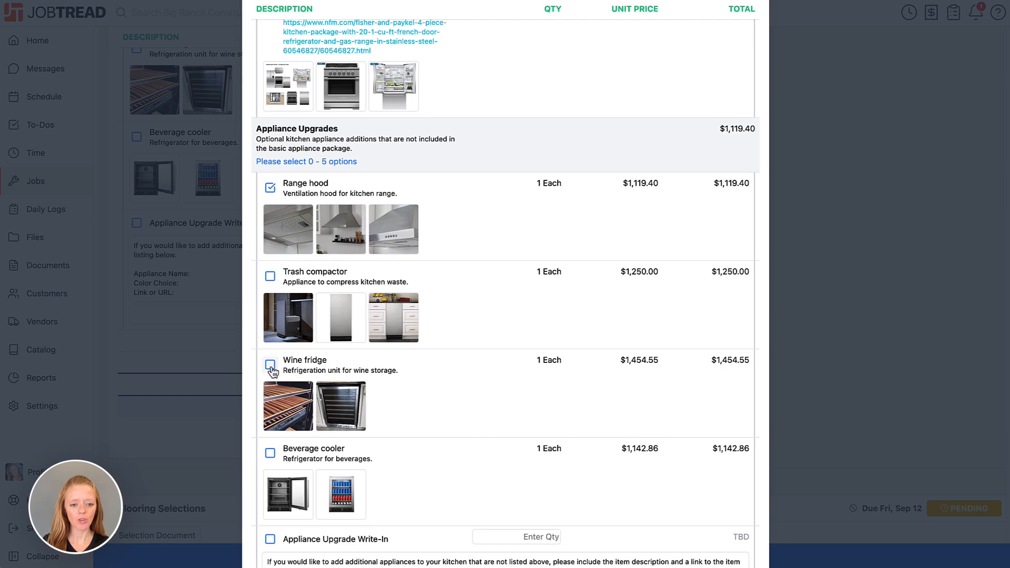
click(270, 364)
click(270, 457)
Step: Draw the customer's signature on the Appliance Selections document and approve it
scroll(500, 407, down, 5)
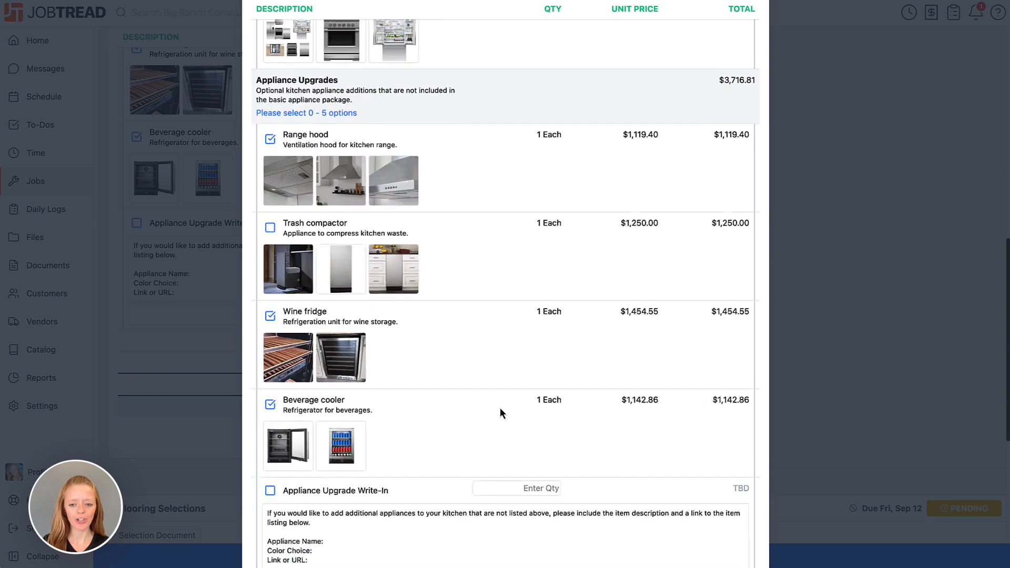
scroll(500, 408, down, 2)
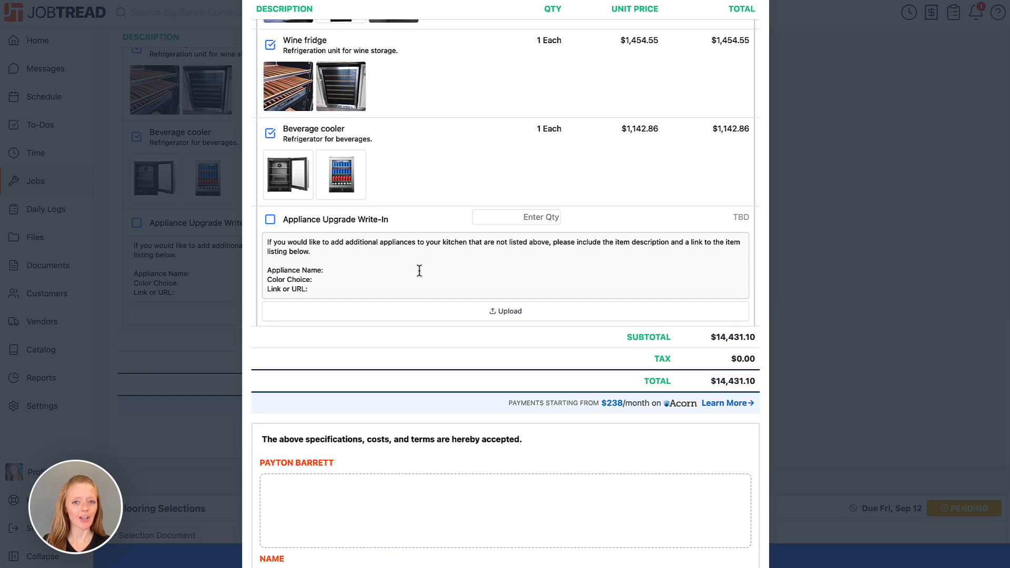
scroll(419, 271, down, 3)
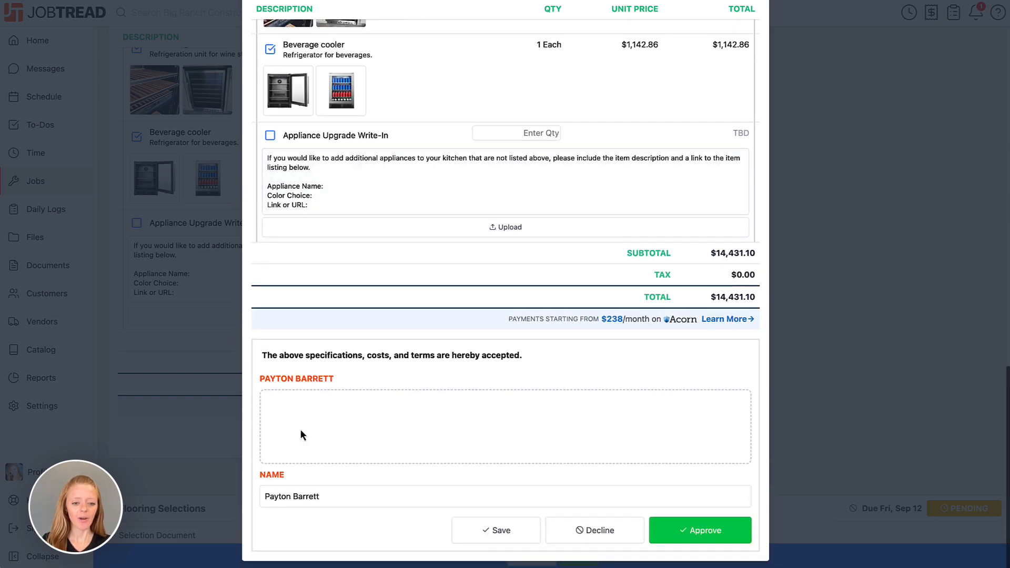
drag(355, 428, 369, 413)
drag(427, 435, 477, 420)
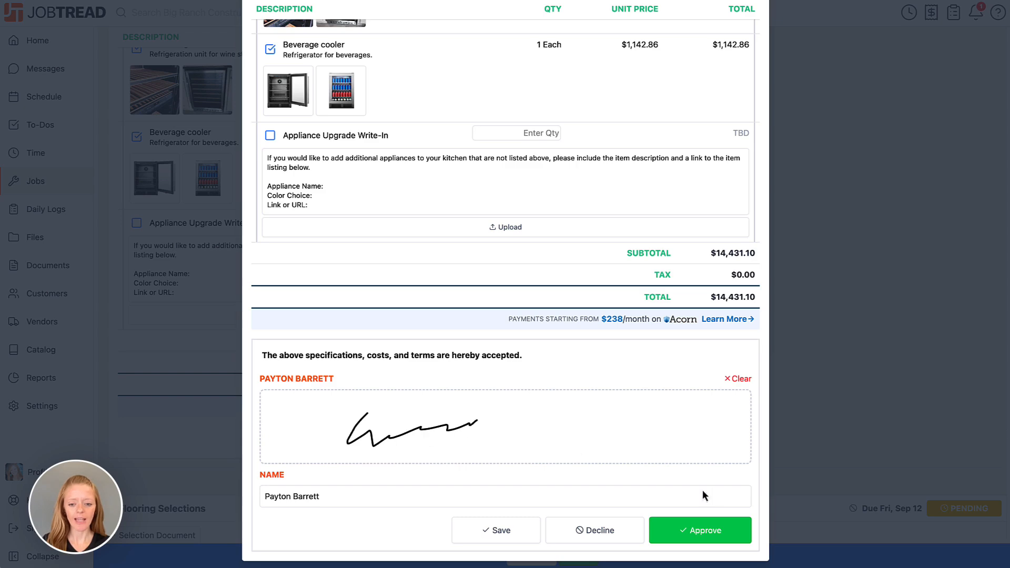
click(724, 537)
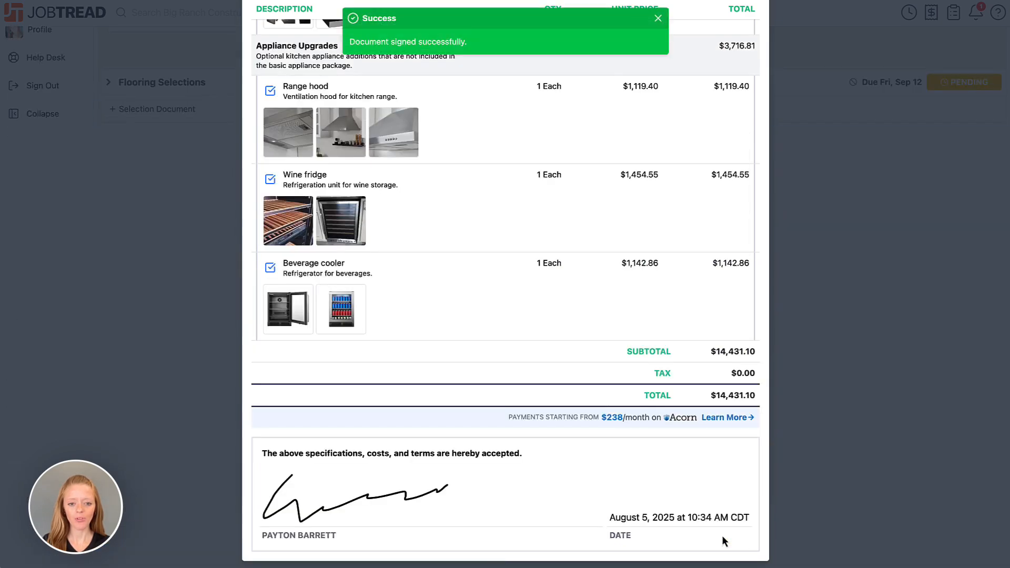
Step: Look over the signed Appliance Selections, close the review and collapse the document
scroll(630, 392, up, 6)
scroll(629, 390, up, 1)
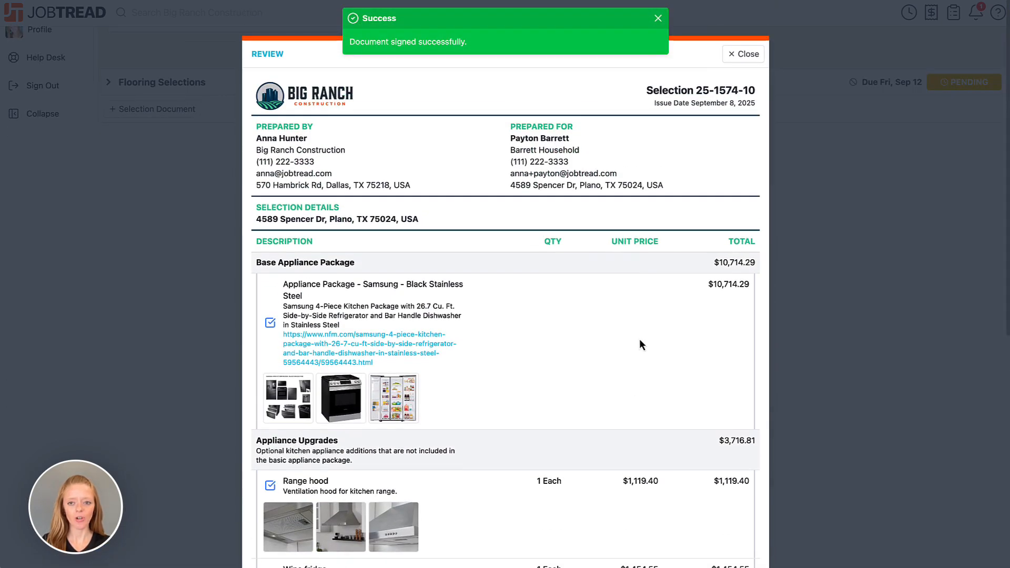
click(747, 54)
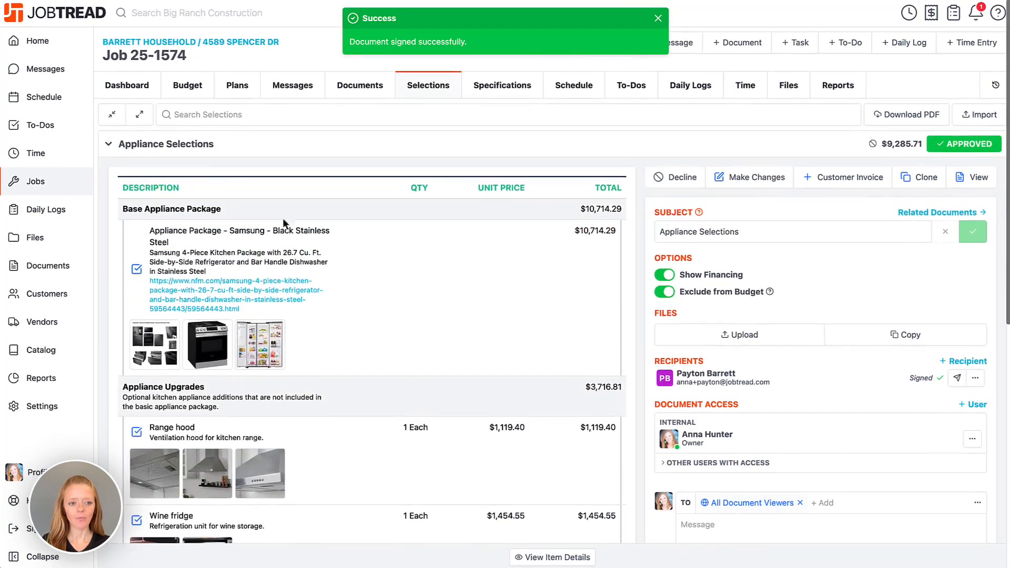
click(207, 151)
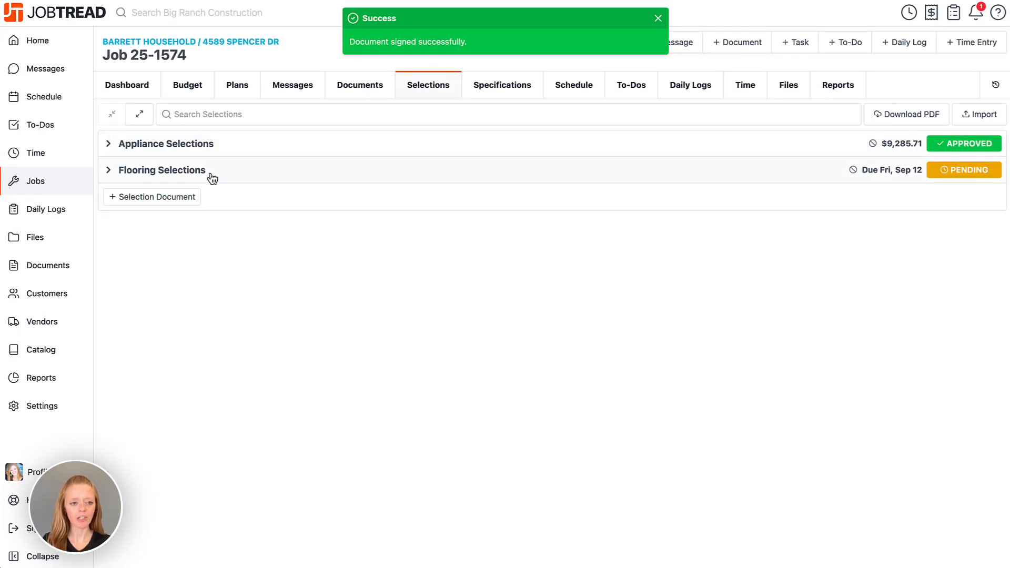
Step: Open the Flooring Selections document for review and submission and select Hardwood Flooring
click(213, 178)
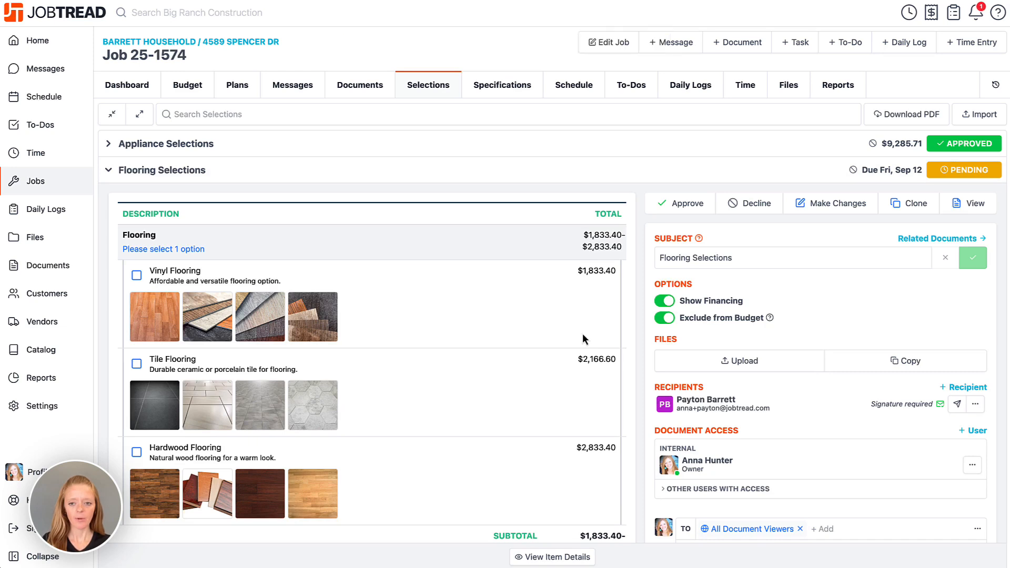
scroll(583, 333, down, 4)
click(542, 480)
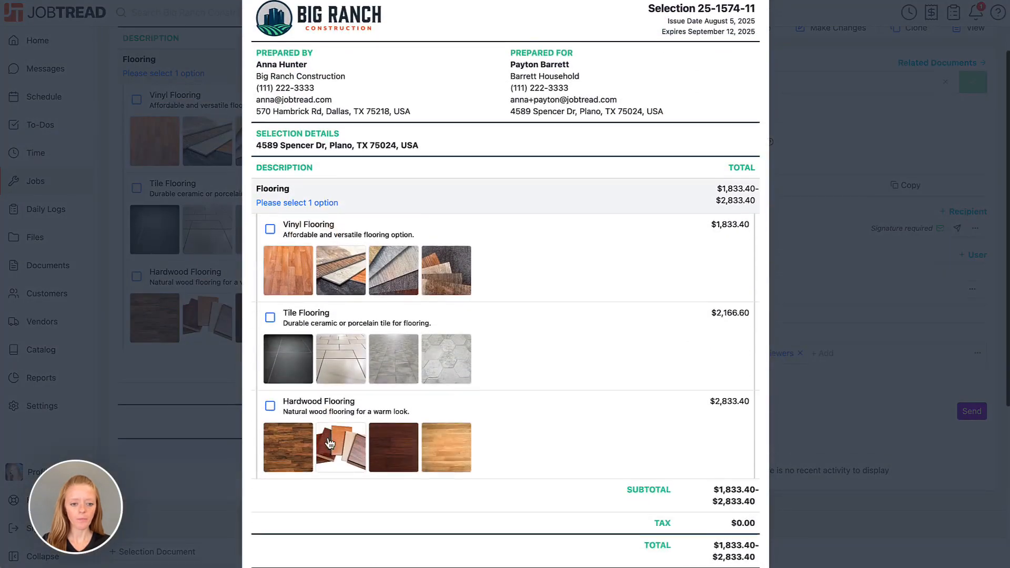
click(270, 395)
Step: Sign the Flooring Selections document as the customer, approve it, close the review and collapse the document
scroll(547, 425, down, 5)
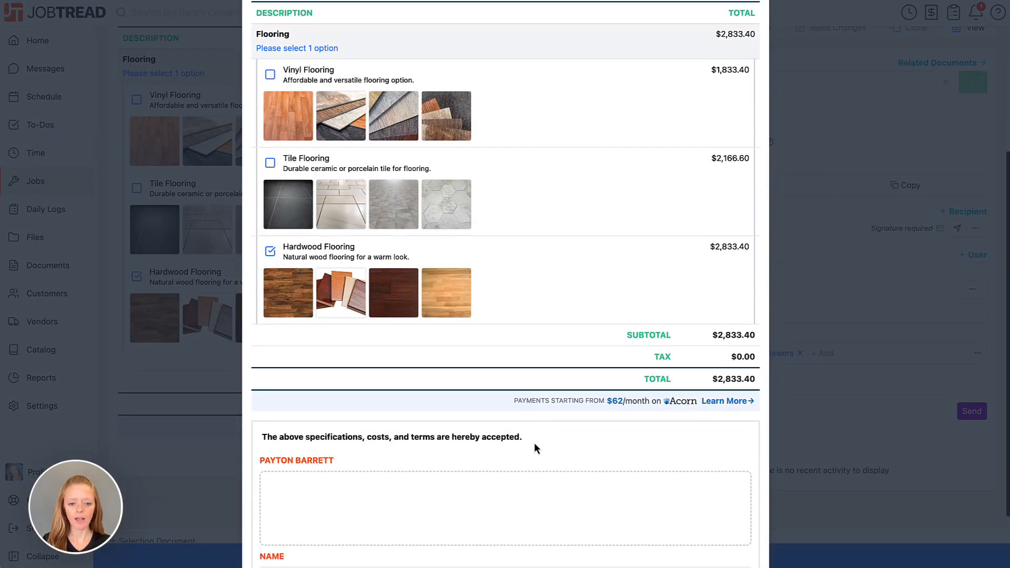
mouse_move(380, 425)
mouse_down()
mouse_move(452, 442)
mouse_move(507, 437)
mouse_up()
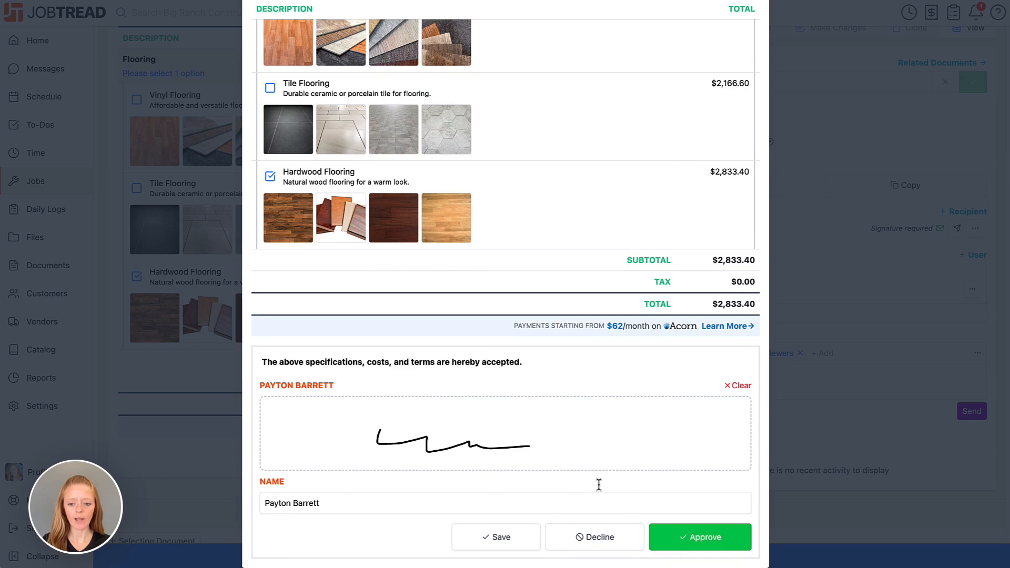
click(695, 534)
click(742, 32)
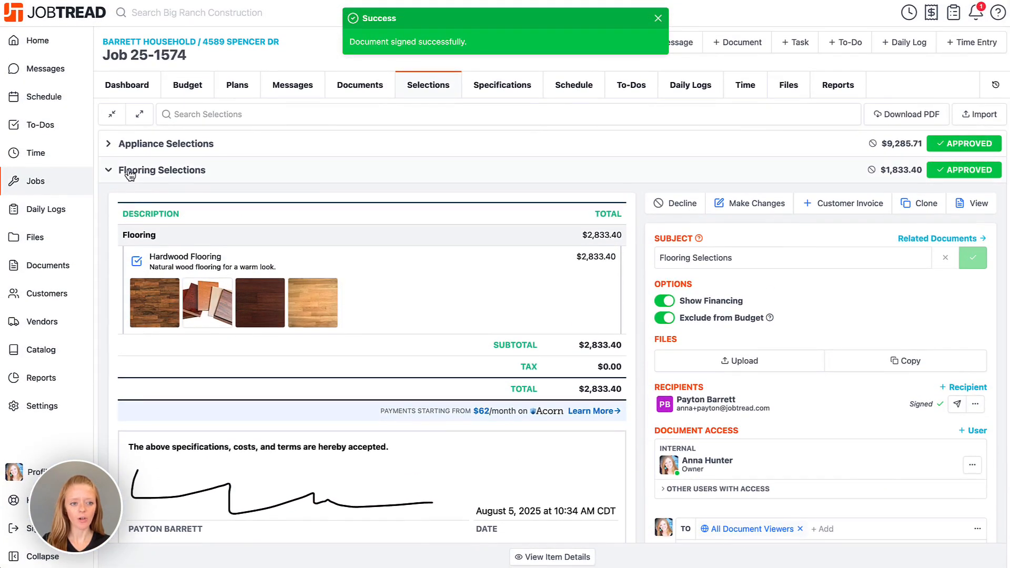
click(130, 176)
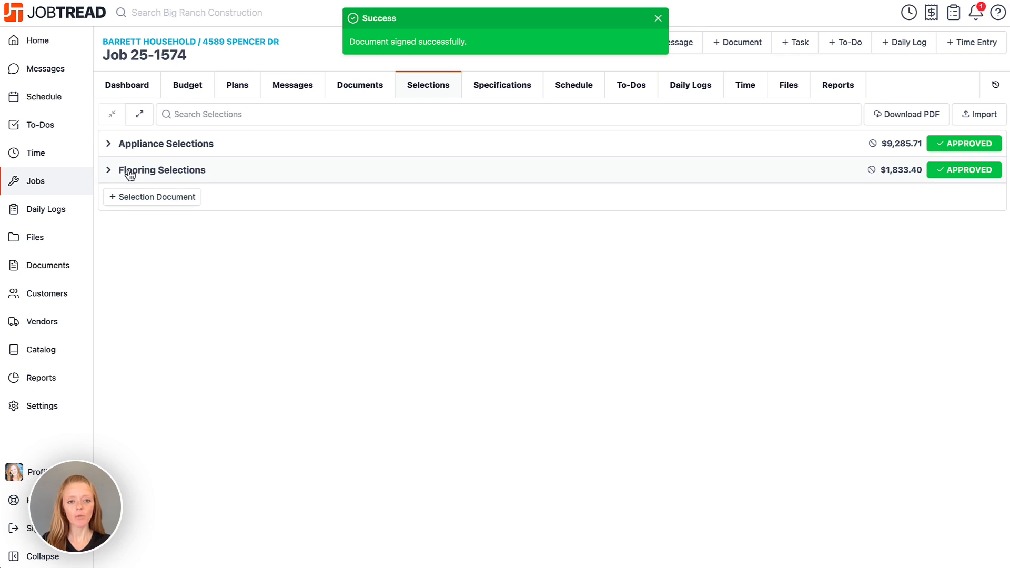
Step: Examine the job budget's Base Appliance Package, Appliance Upgrades and Flooring groups, including their items, costs and prices
click(189, 89)
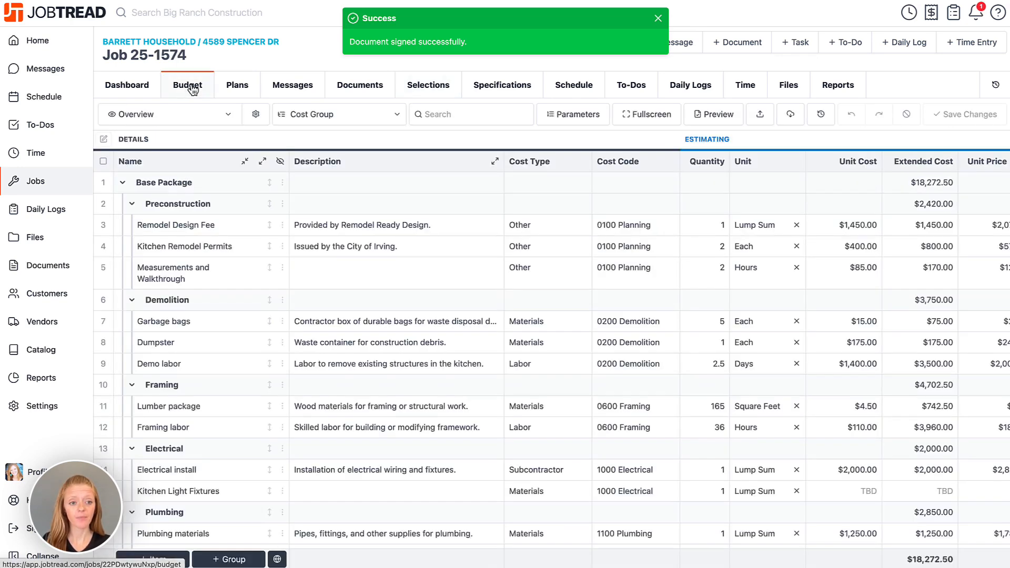
click(245, 162)
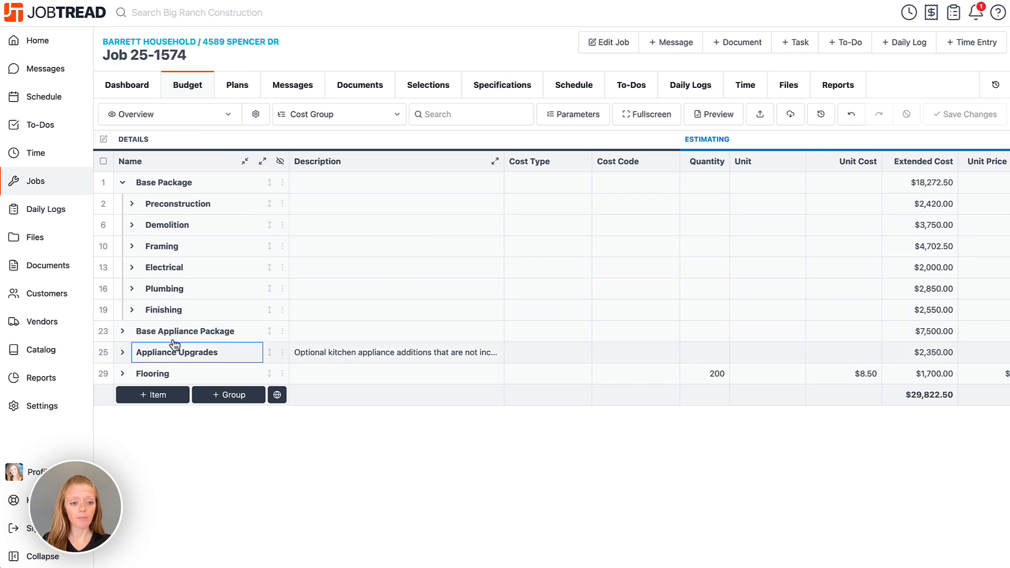
click(124, 334)
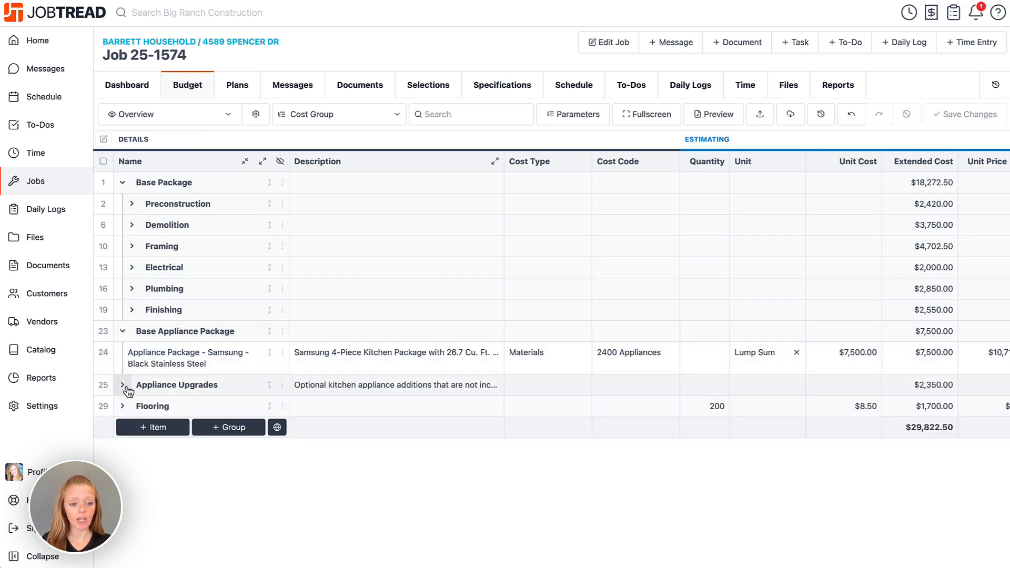
click(124, 386)
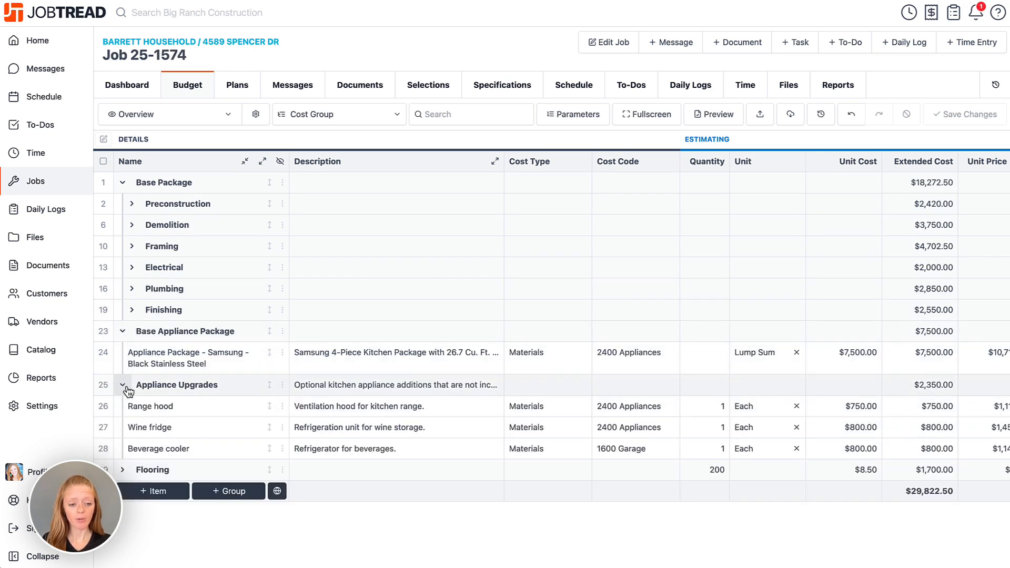
click(122, 470)
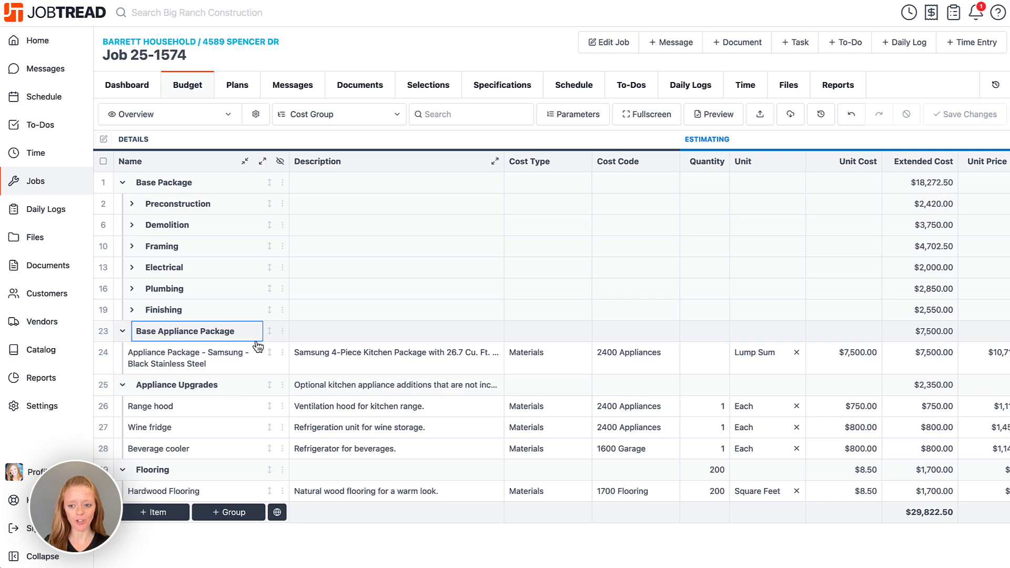
scroll(579, 426, right, 10)
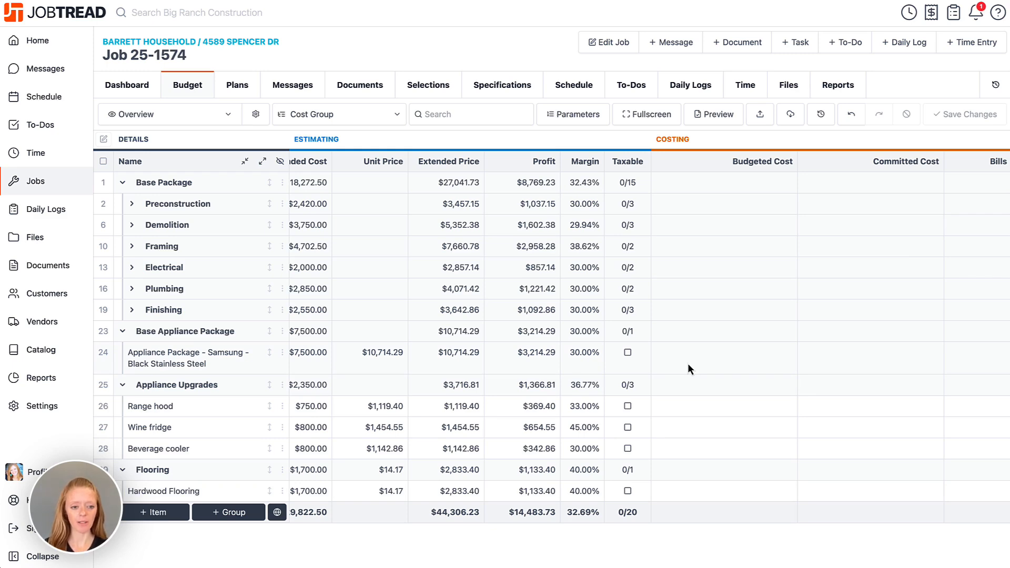
scroll(687, 363, left, 10)
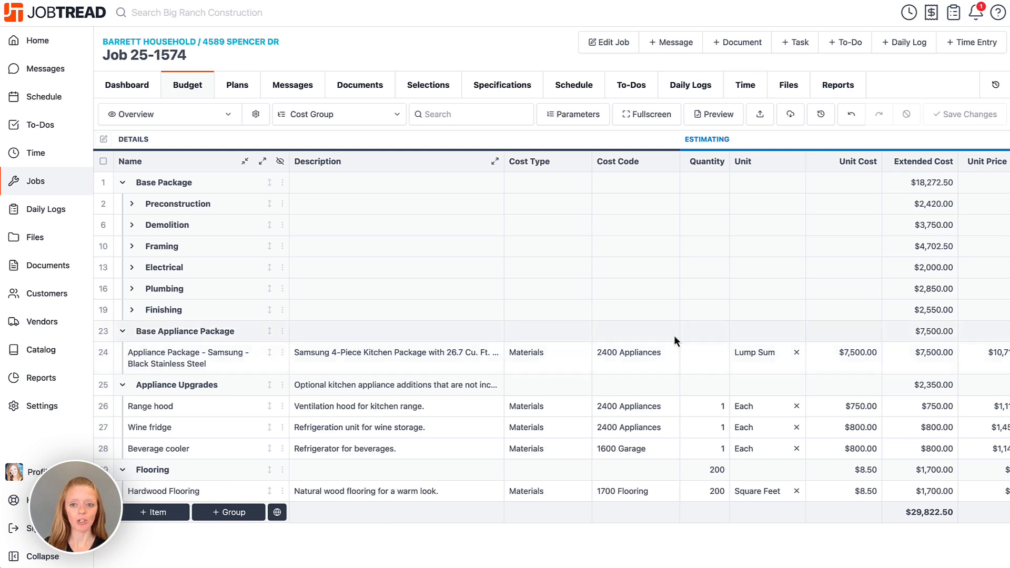
Step: Create a Proposal document for the job that includes all the budget's cost groups
click(734, 51)
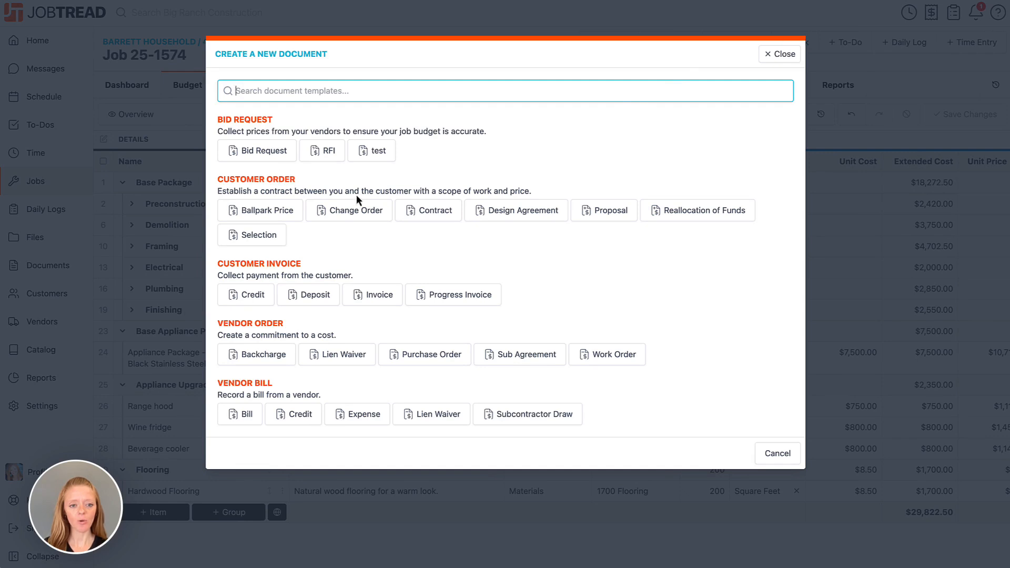
click(601, 212)
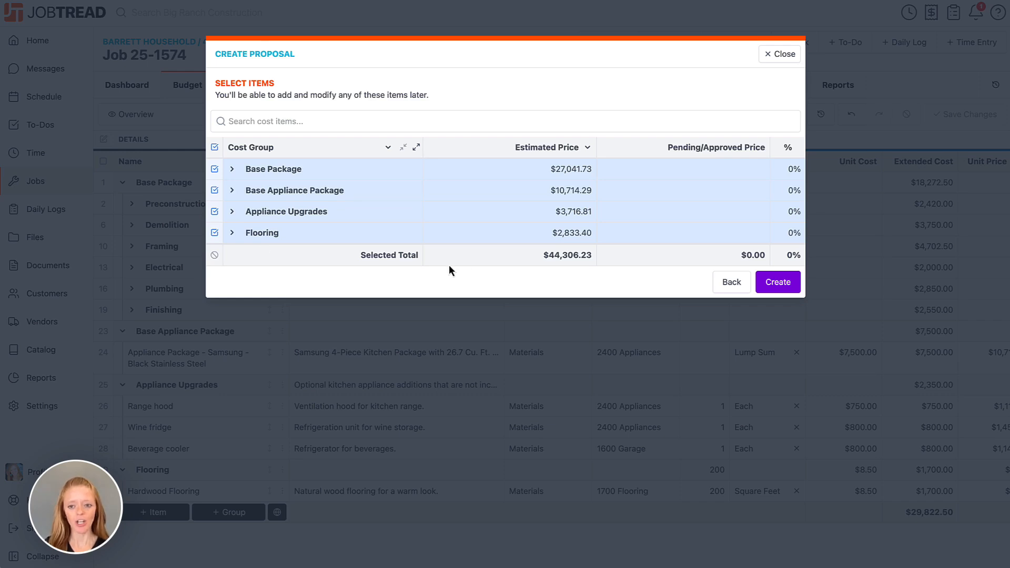
click(778, 283)
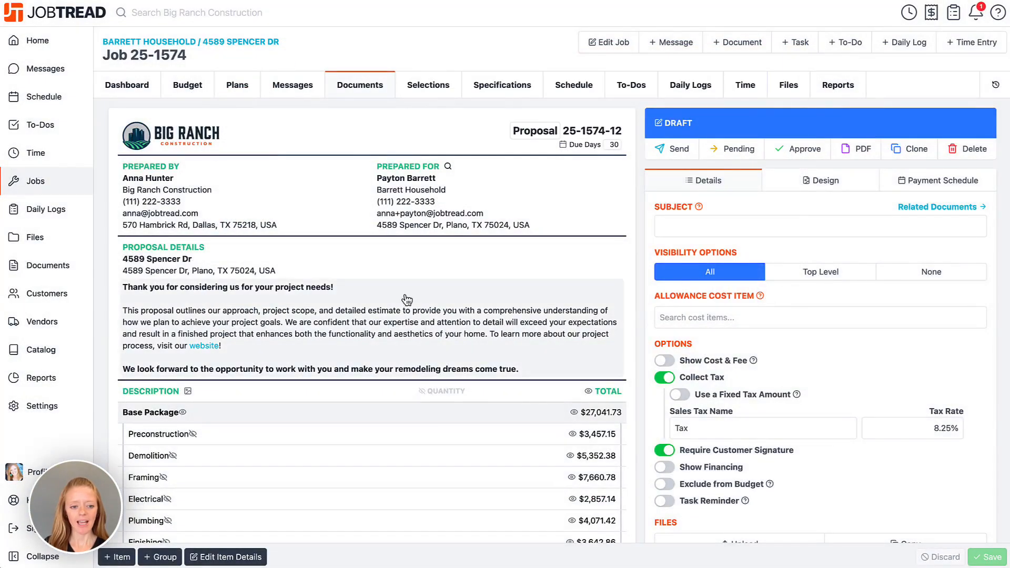
Step: Examine the draft proposal's cost groups, Preconstruction sub-items, totals and payment schedule, leaving the Preconstruction sub-items hidden
scroll(407, 300, down, 4)
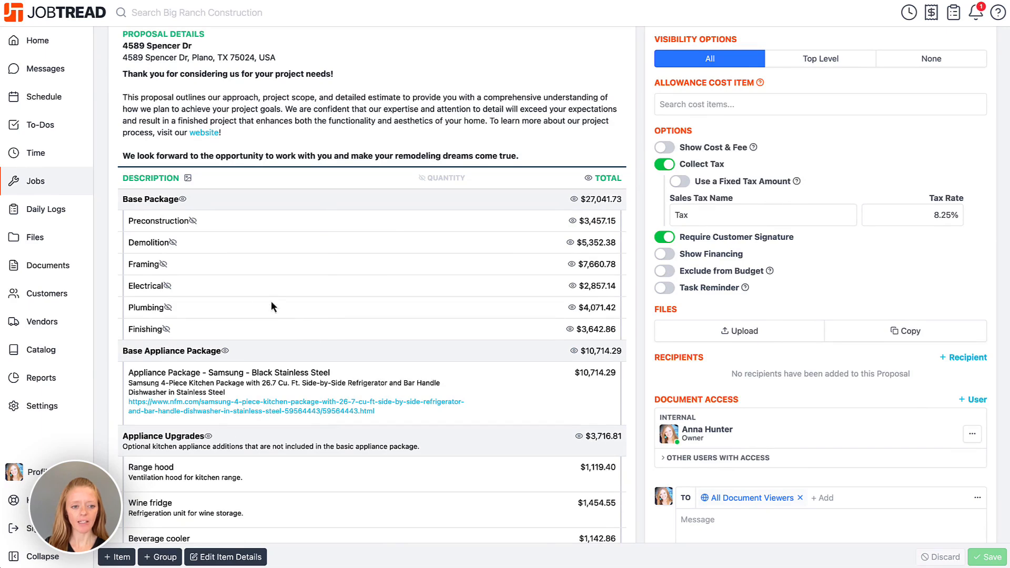
click(195, 222)
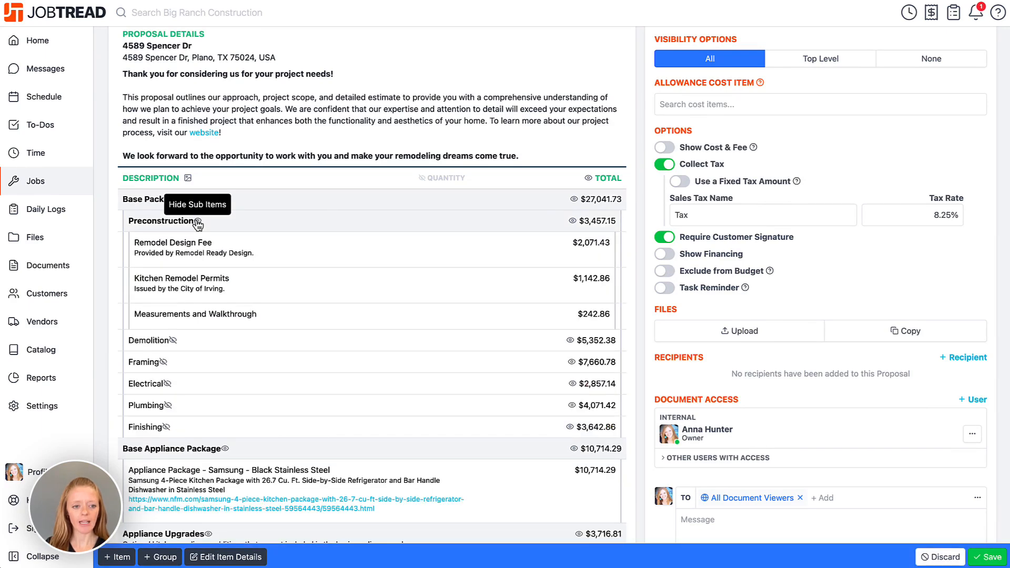
click(197, 222)
scroll(469, 349, down, 2)
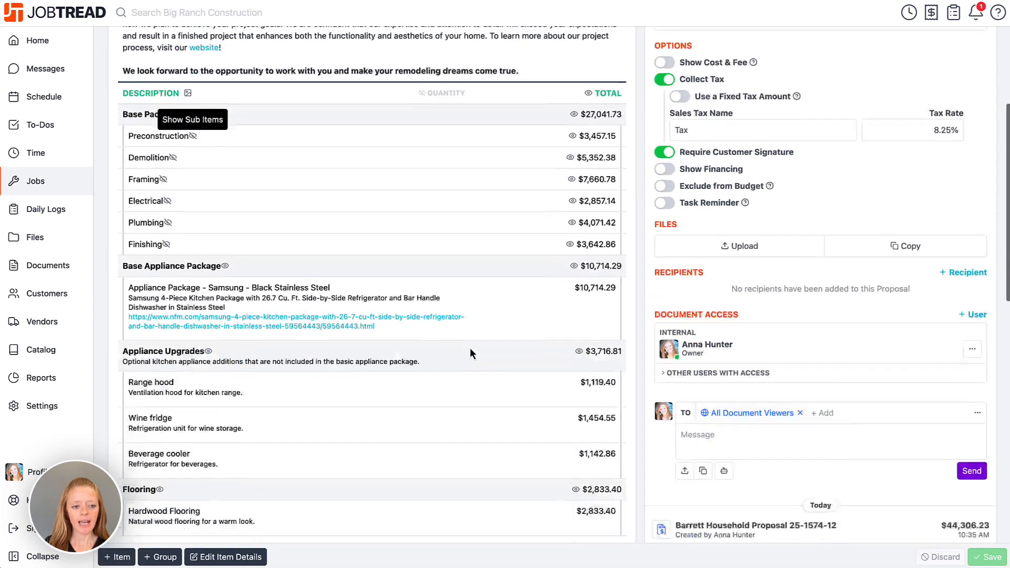
scroll(469, 348, down, 3)
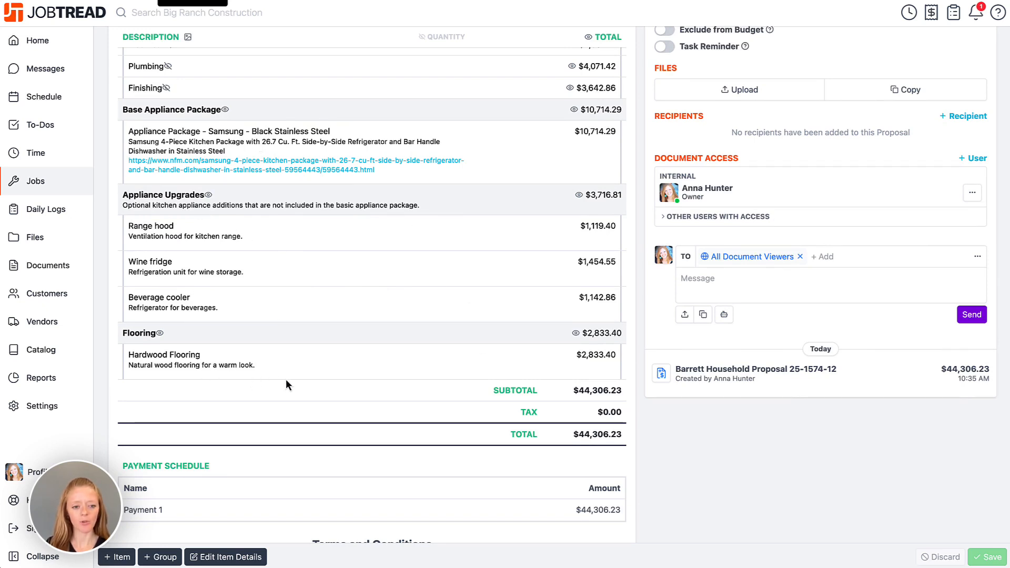
scroll(285, 379, up, 2)
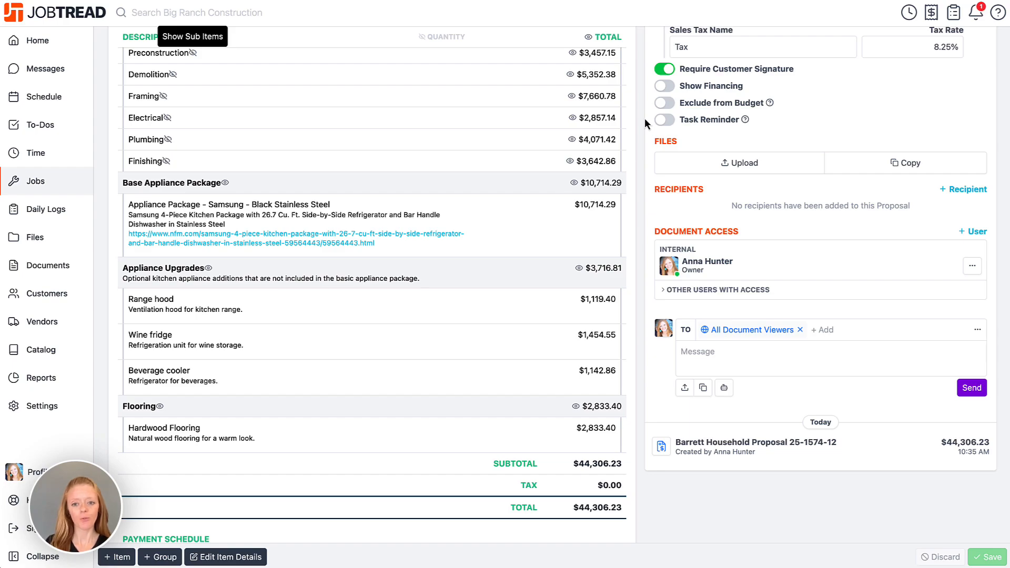
scroll(647, 151, down, 4)
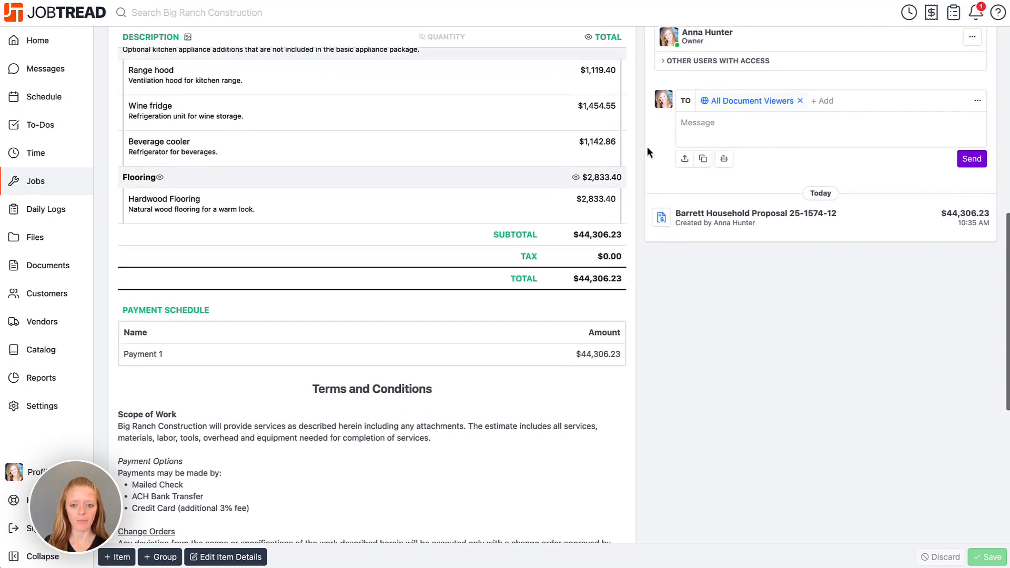
Step: Send the proposal to the customer with signature required and the default email message
scroll(648, 147, up, 10)
click(664, 149)
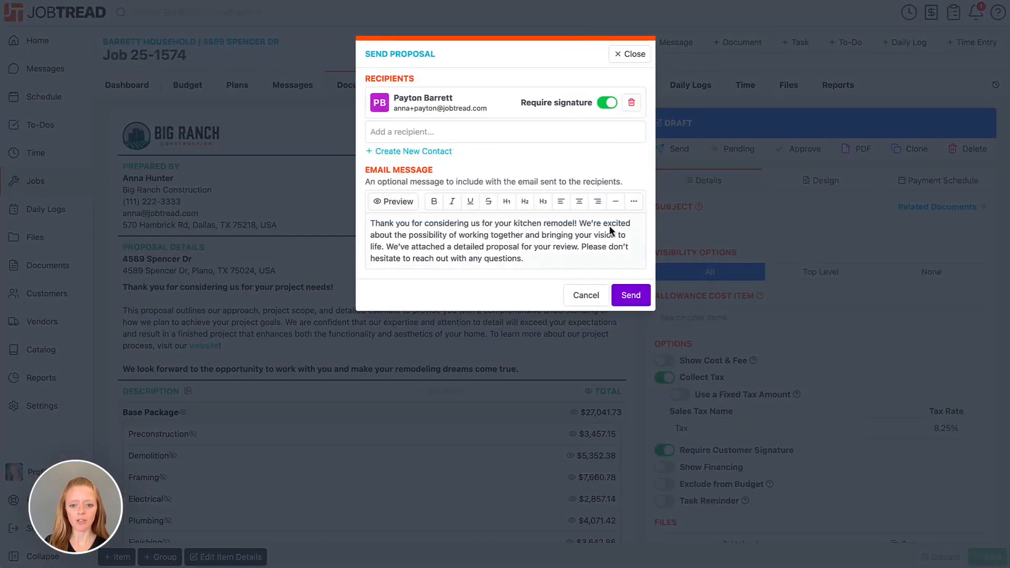
click(642, 296)
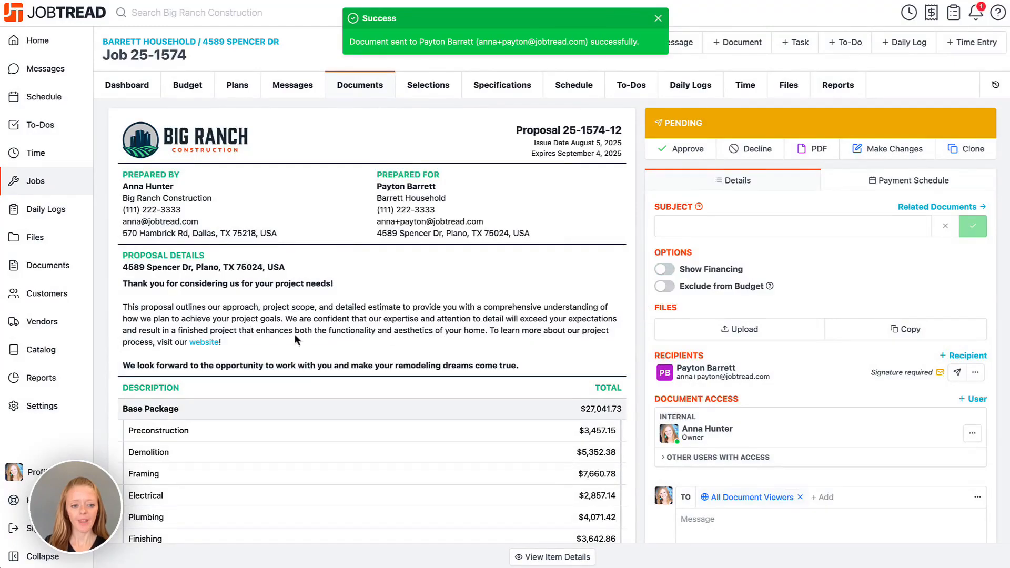
Step: Sign the pending proposal as the customer below the terms and conditions and approve it
scroll(294, 339, down, 14)
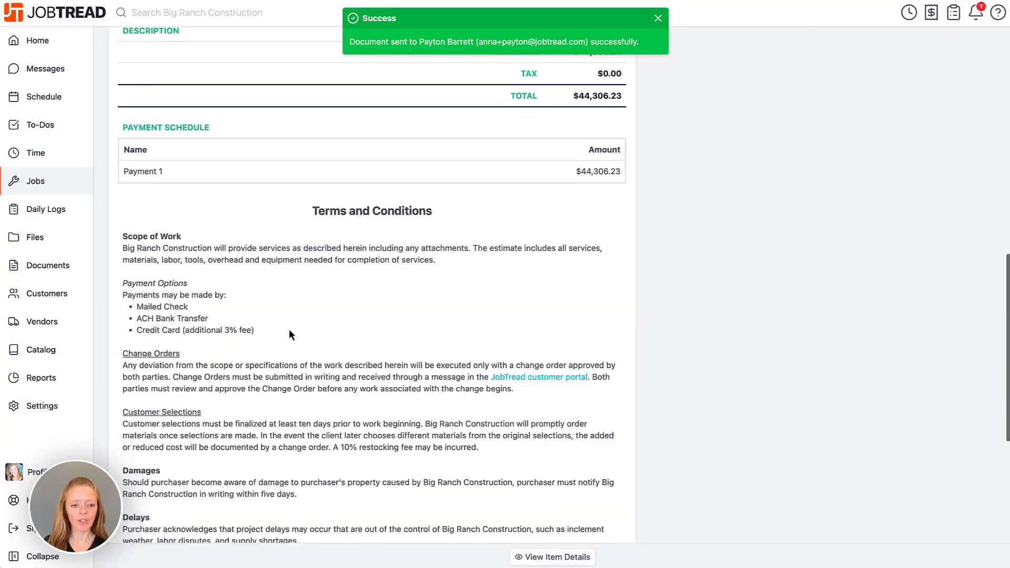
scroll(289, 332, down, 7)
drag(213, 381, 257, 395)
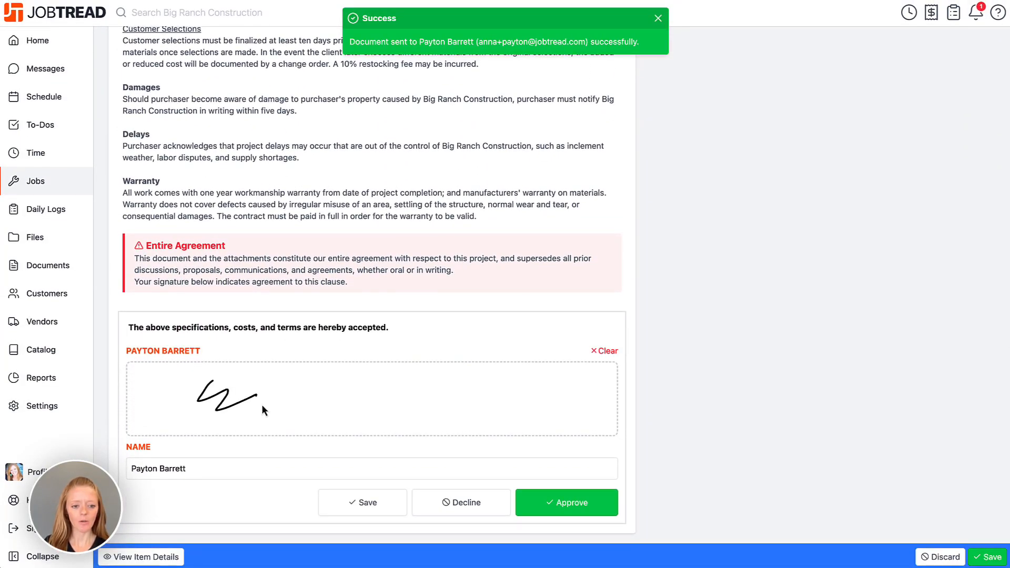
click(563, 503)
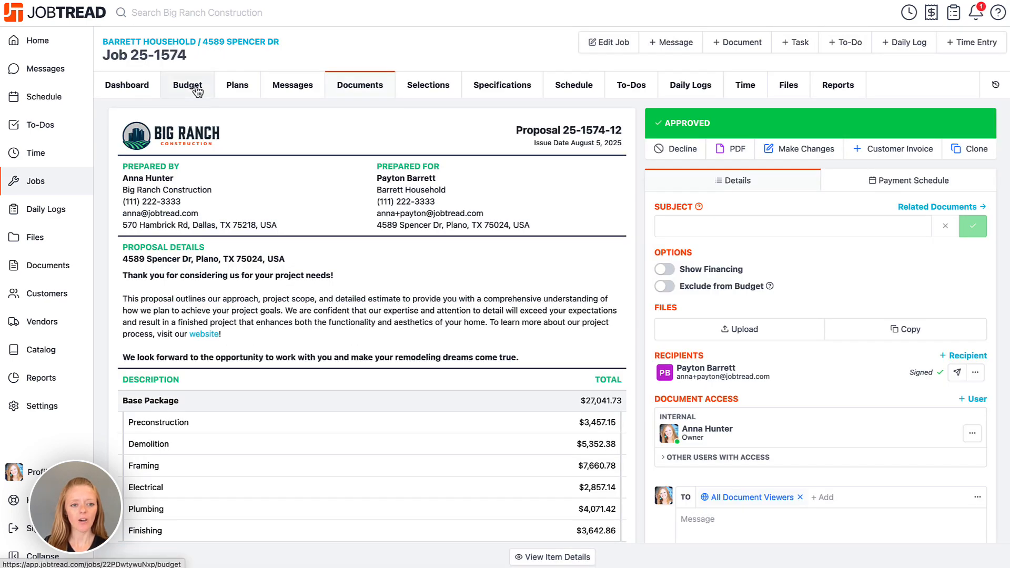
Step: Examine the estimating and budgeted cost columns in the job budget for all cost groups
click(196, 89)
scroll(411, 138, right, 10)
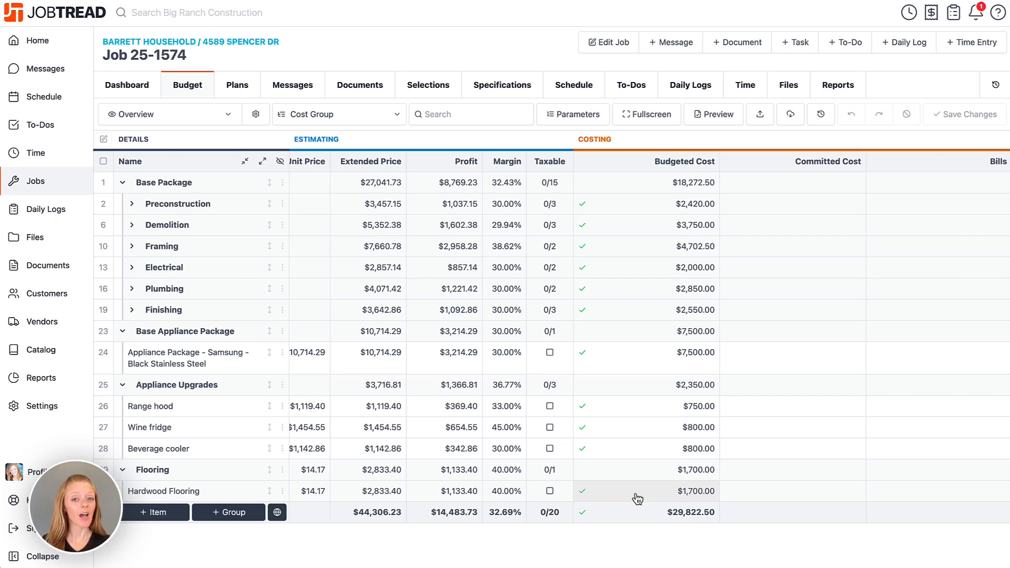
scroll(638, 499, left, 10)
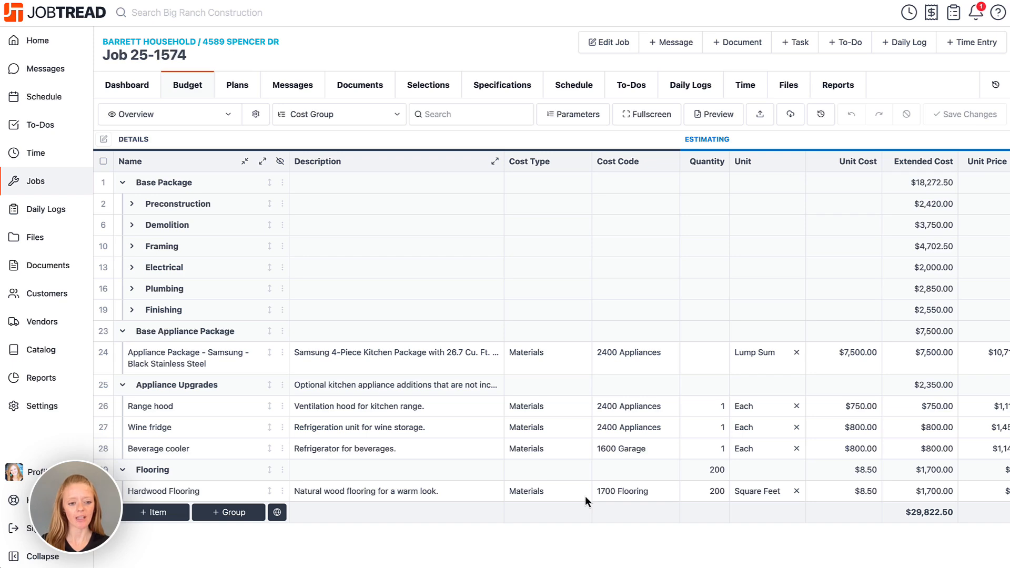
Step: Enable Exclude from Budget in the organization's Selection customer order document template and save the template
click(38, 415)
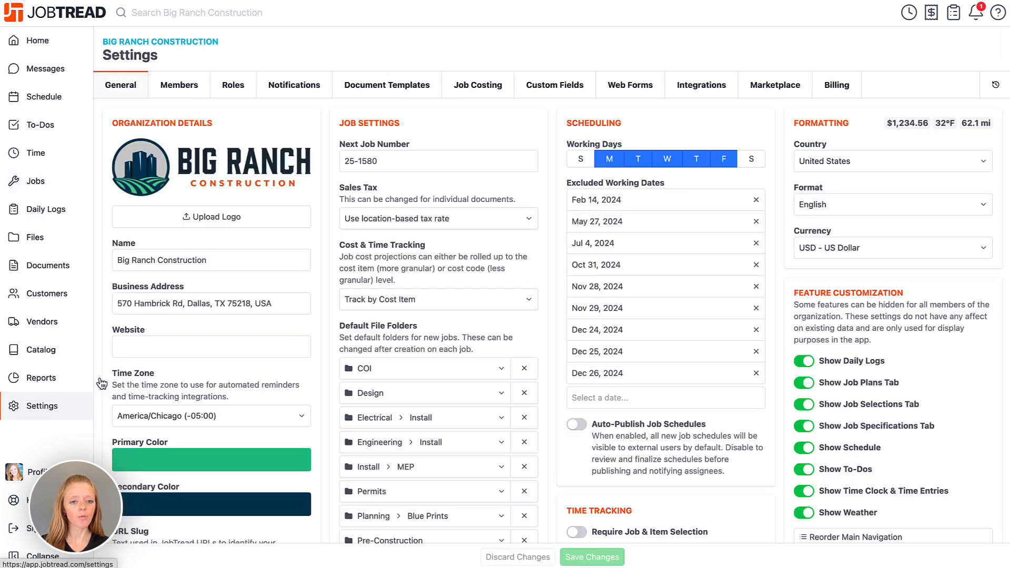
click(363, 92)
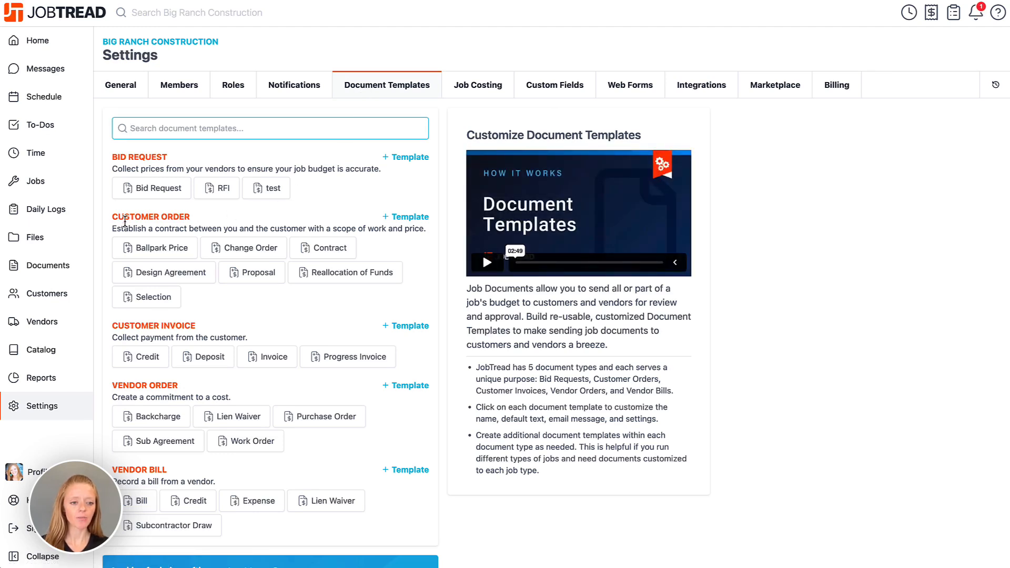
click(159, 309)
scroll(210, 337, down, 7)
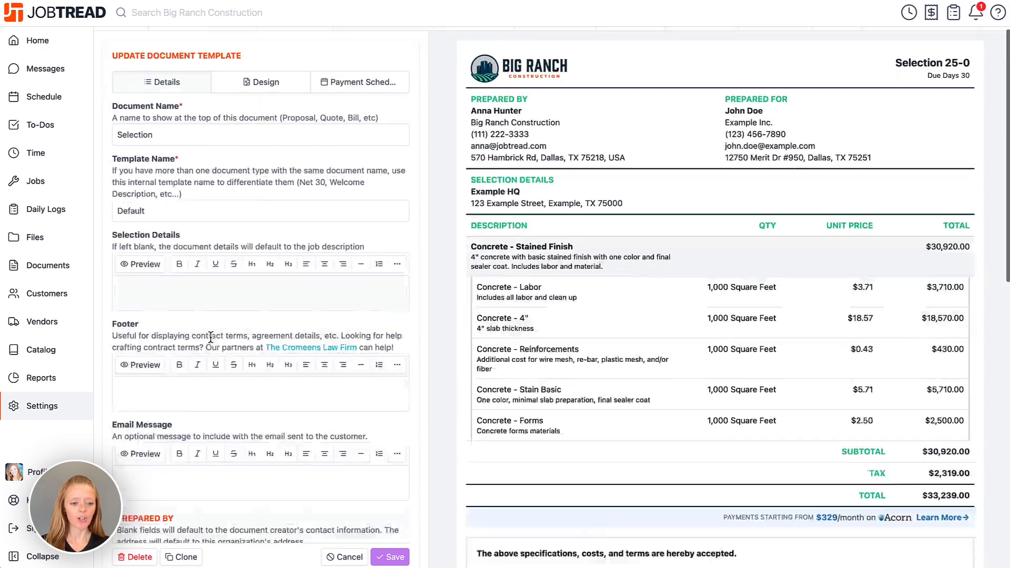
scroll(211, 336, down, 5)
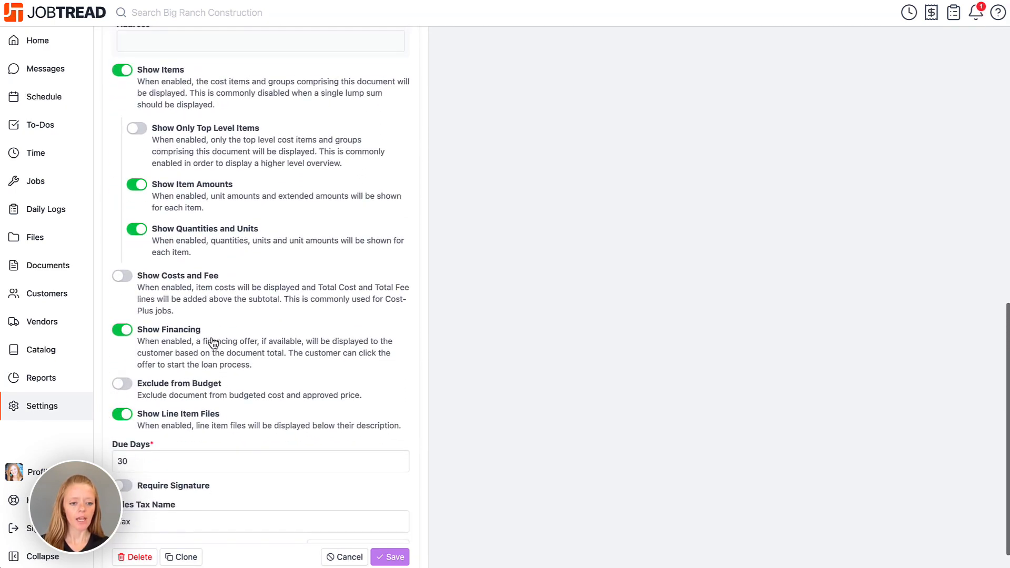
click(126, 388)
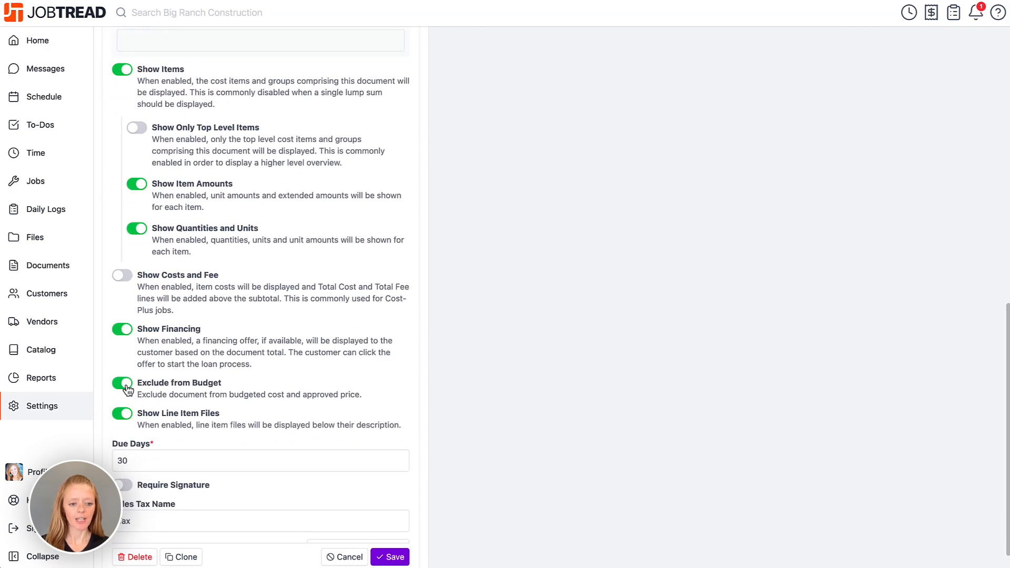
click(394, 558)
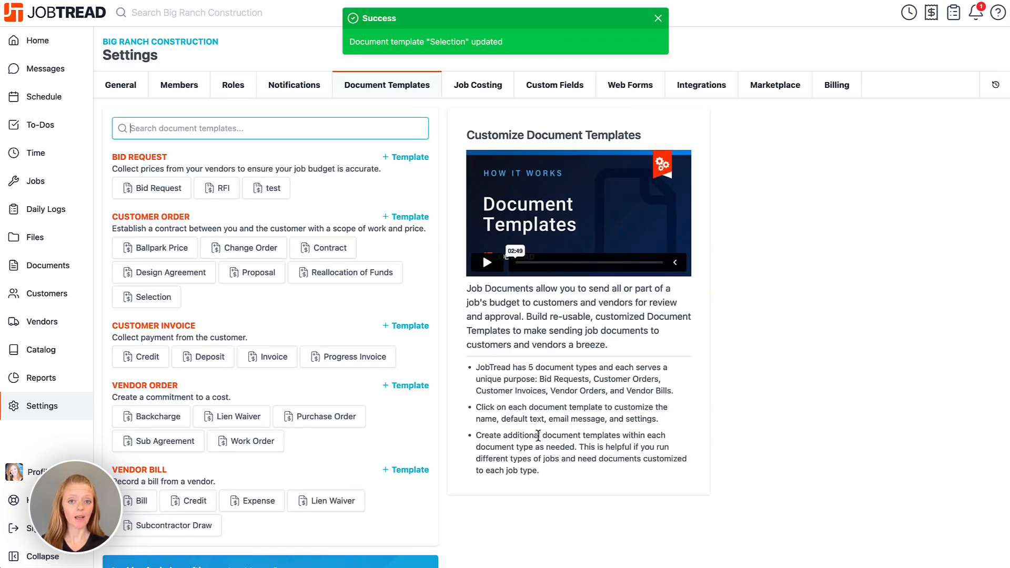